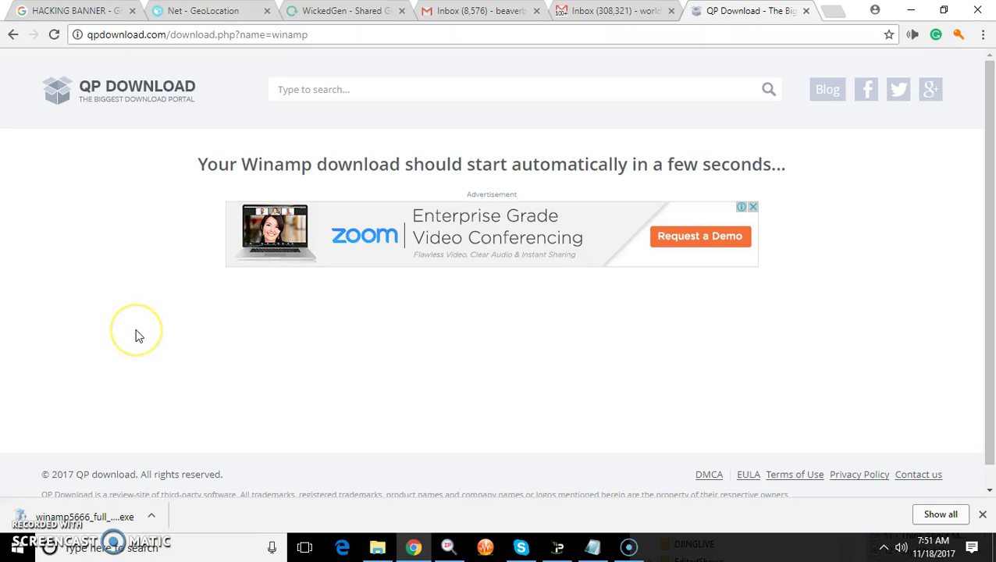
Step: Launch the winamp5666_full installer from Chrome's download shelf and close the first Inbox tab
{"action": "left_click", "coordinate": [99, 369]}
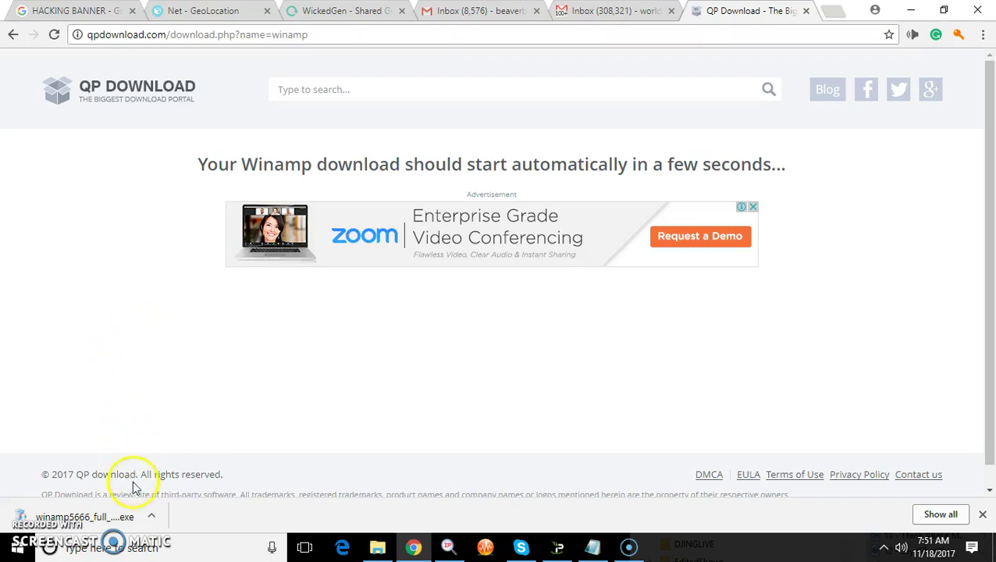
{"action": "left_click", "coordinate": [154, 515]}
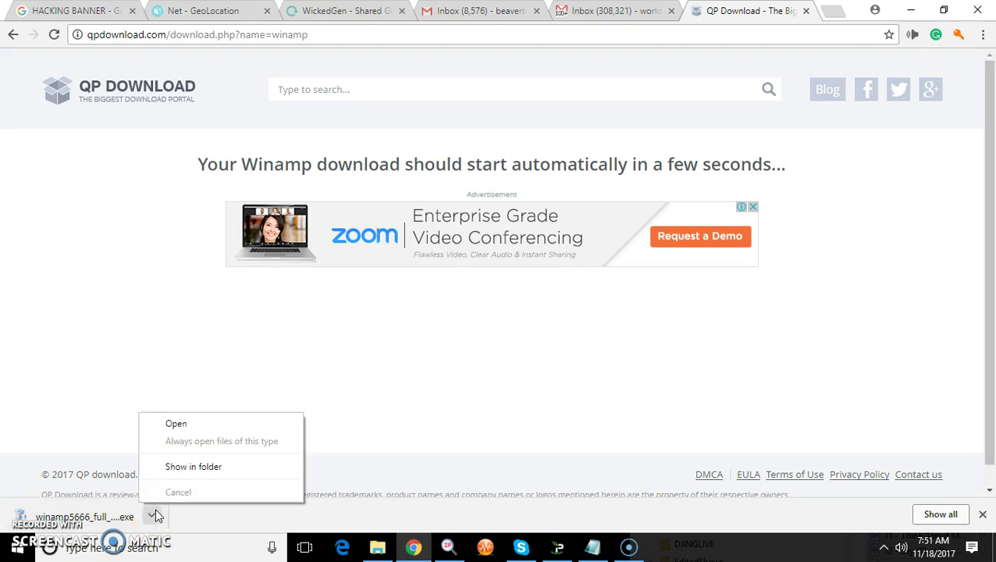
{"action": "left_click", "coordinate": [189, 431]}
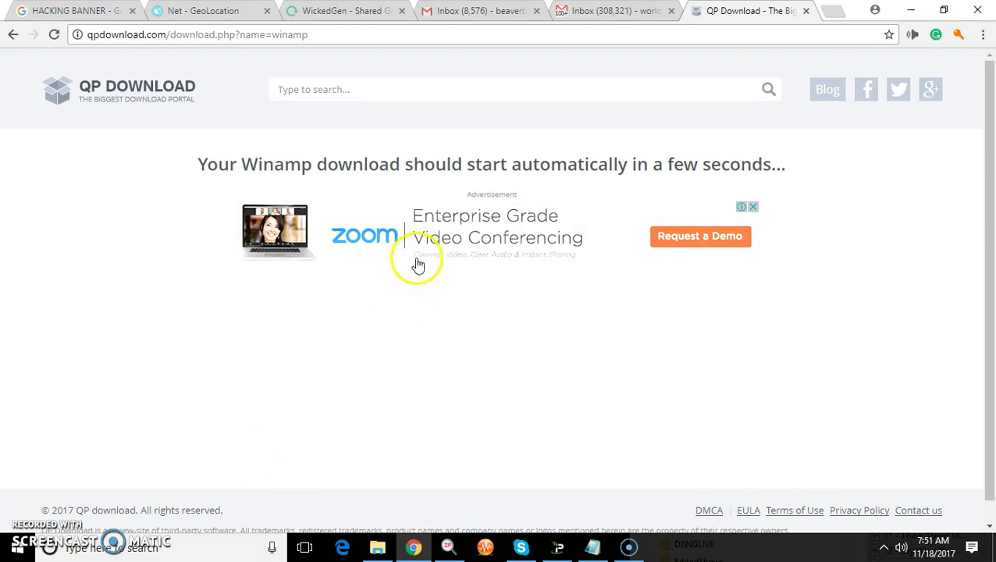
{"action": "left_click", "coordinate": [537, 11]}
Step: Close the second Inbox tab, then start the Winamp download while declining the Chromium offer
{"action": "left_click", "coordinate": [537, 11]}
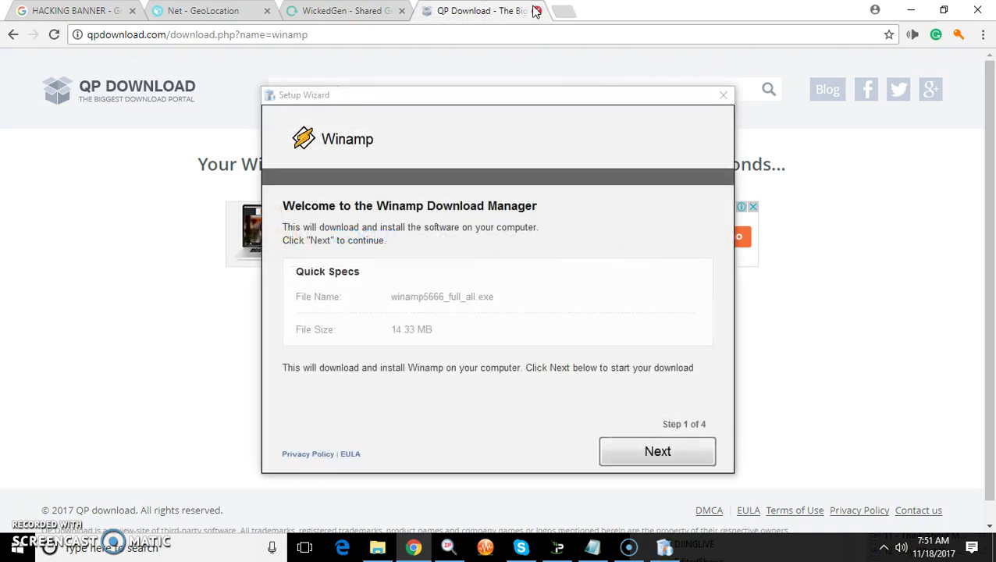
{"action": "left_click", "coordinate": [657, 452]}
{"action": "left_click", "coordinate": [653, 444]}
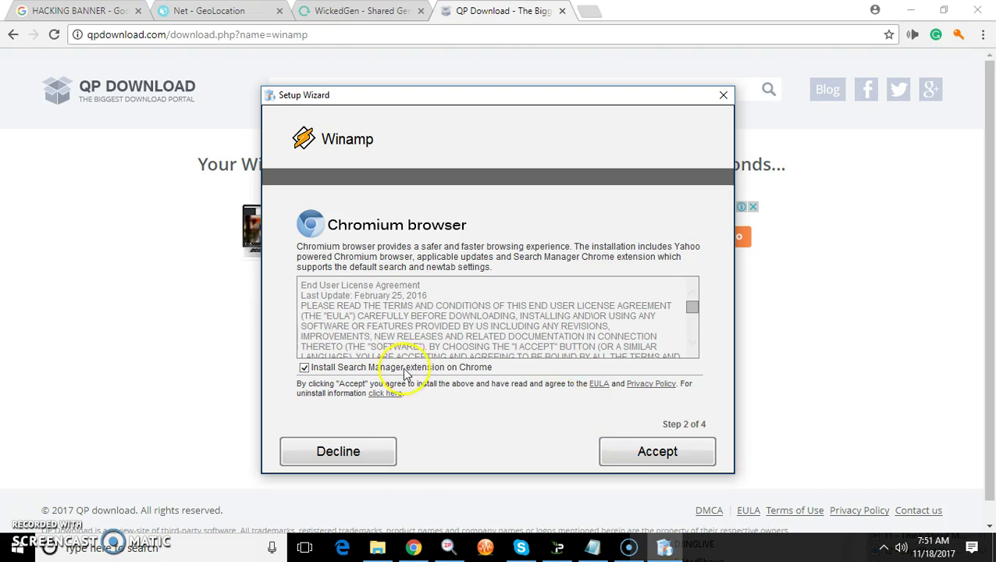
{"action": "left_click", "coordinate": [339, 451]}
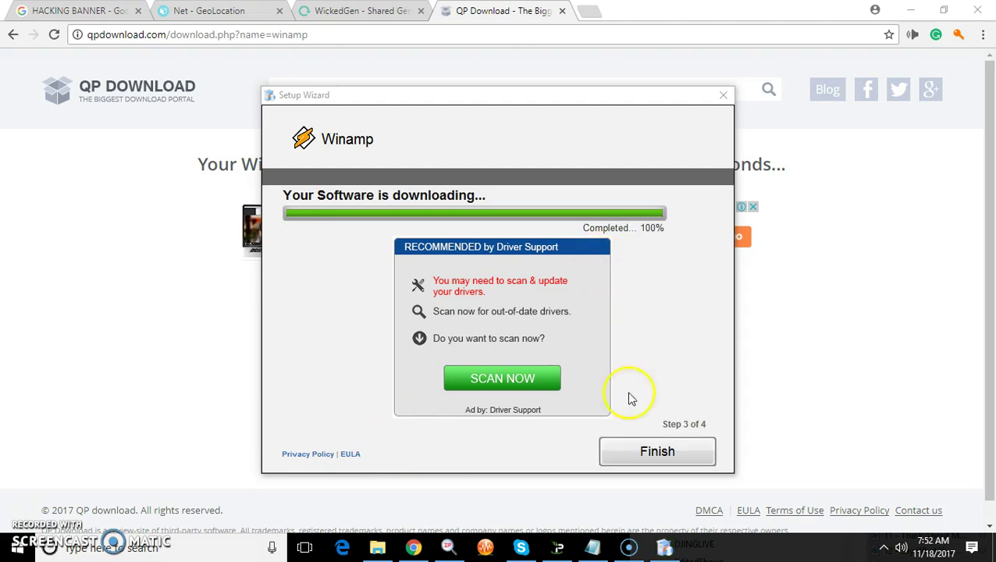
{"action": "left_click", "coordinate": [659, 453]}
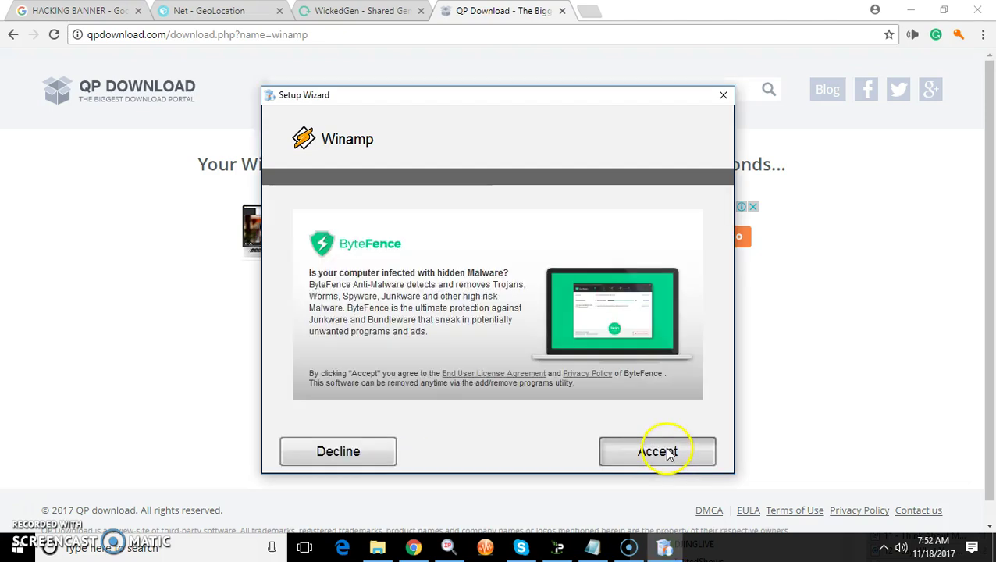
Step: Decline the ByteFence offer, start the Winamp installer and bring up its language prompt
{"action": "left_click", "coordinate": [355, 448]}
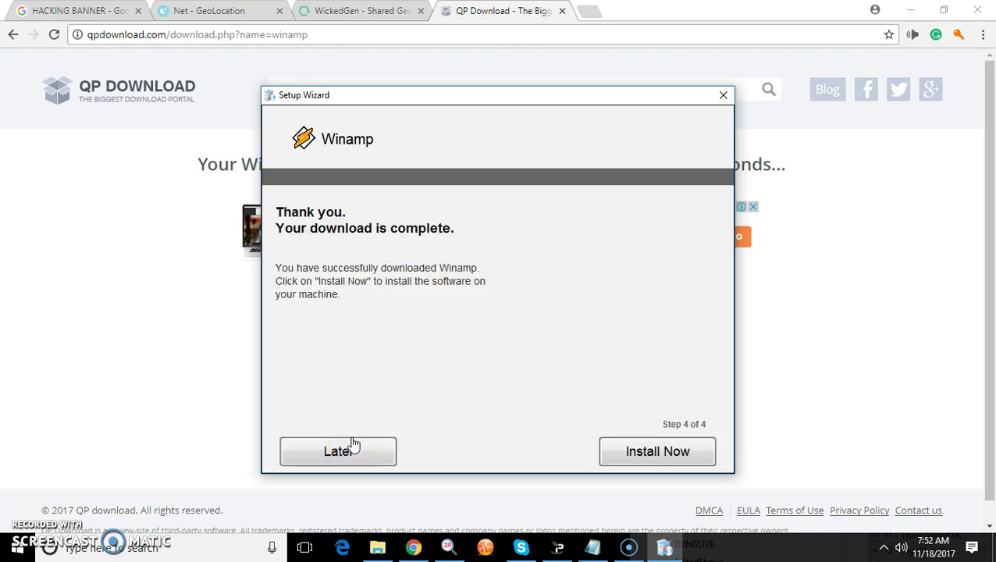
{"action": "left_click", "coordinate": [357, 456]}
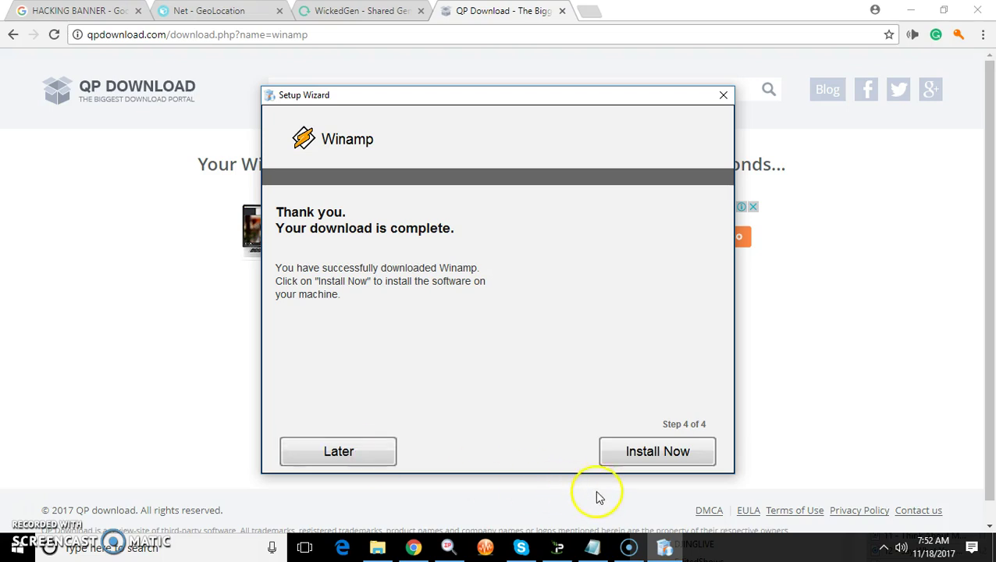
{"action": "left_click", "coordinate": [650, 459]}
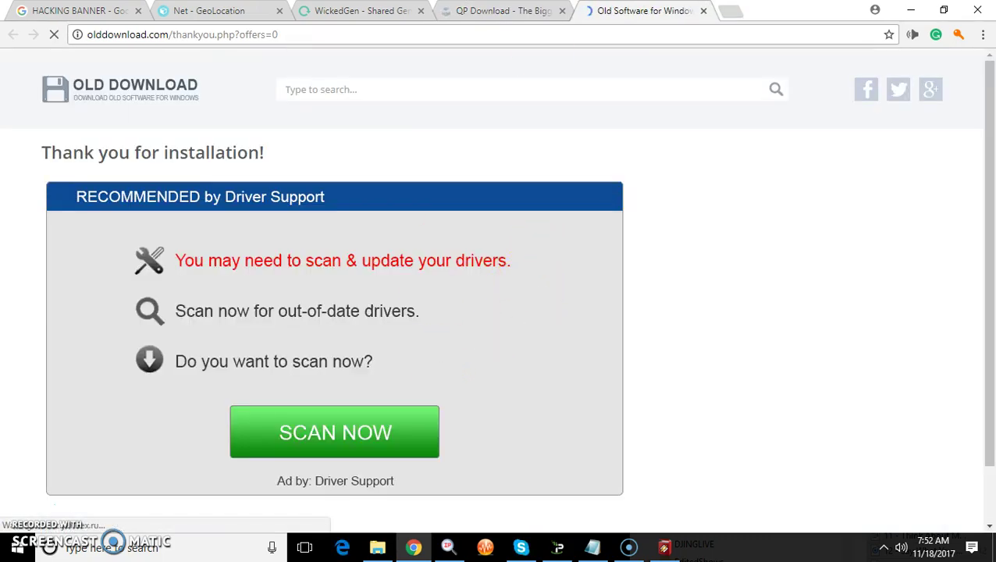
{"action": "left_click", "coordinate": [704, 11]}
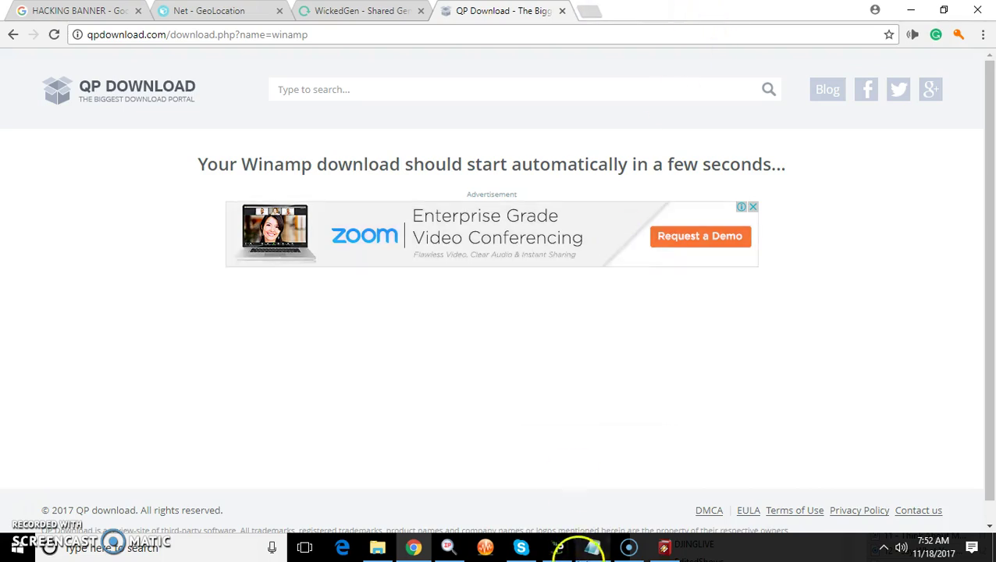
{"action": "left_click", "coordinate": [665, 547]}
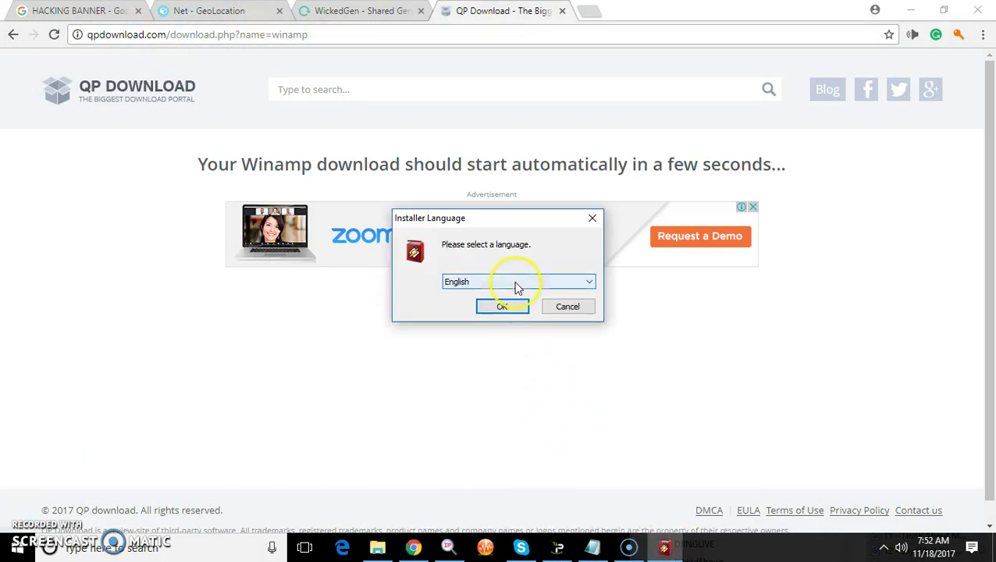
Step: Install Winamp in English, accepting the license and keeping the default folder, components and start options
{"action": "left_click", "coordinate": [517, 306]}
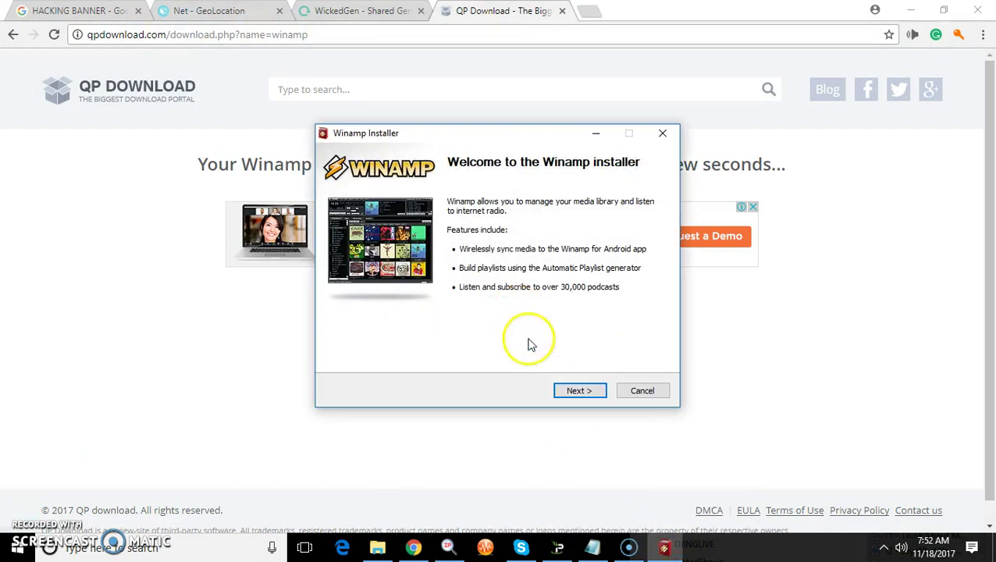
{"action": "left_click", "coordinate": [576, 392]}
{"action": "left_click", "coordinate": [578, 392]}
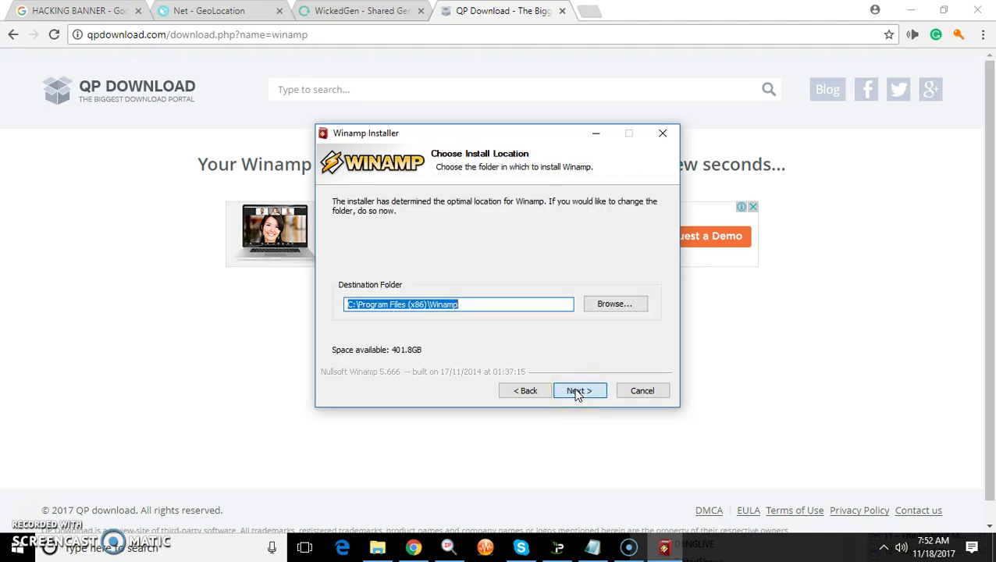
{"action": "left_click", "coordinate": [578, 392]}
{"action": "left_click", "coordinate": [577, 392]}
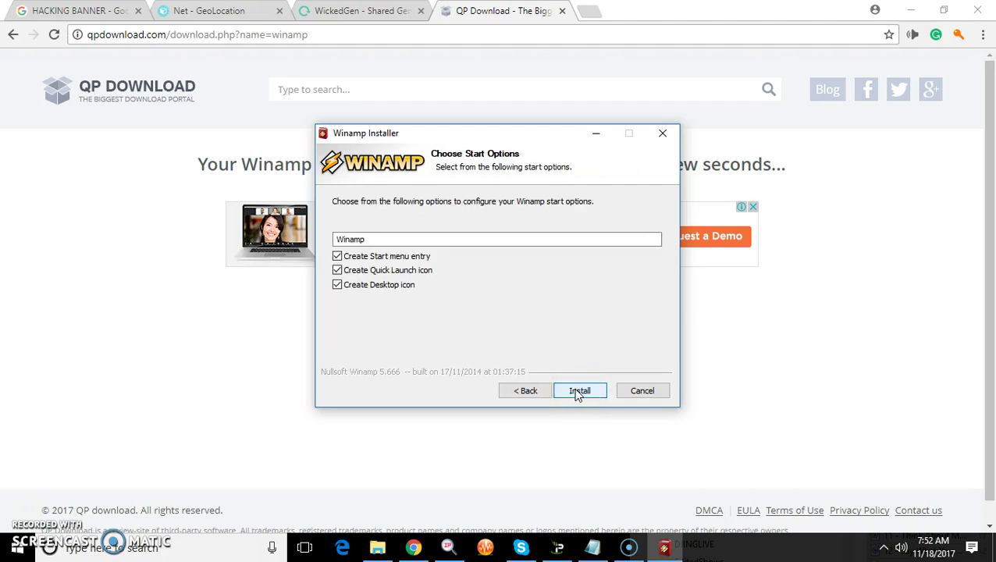
{"action": "left_click", "coordinate": [579, 392]}
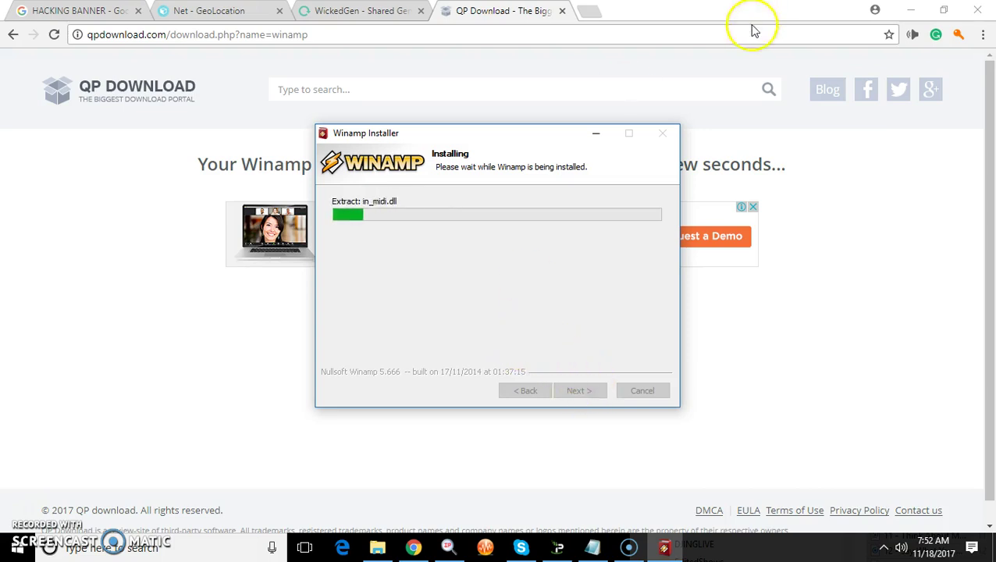
Step: Bring Chrome back in front while the installation runs
{"action": "left_click", "coordinate": [594, 14]}
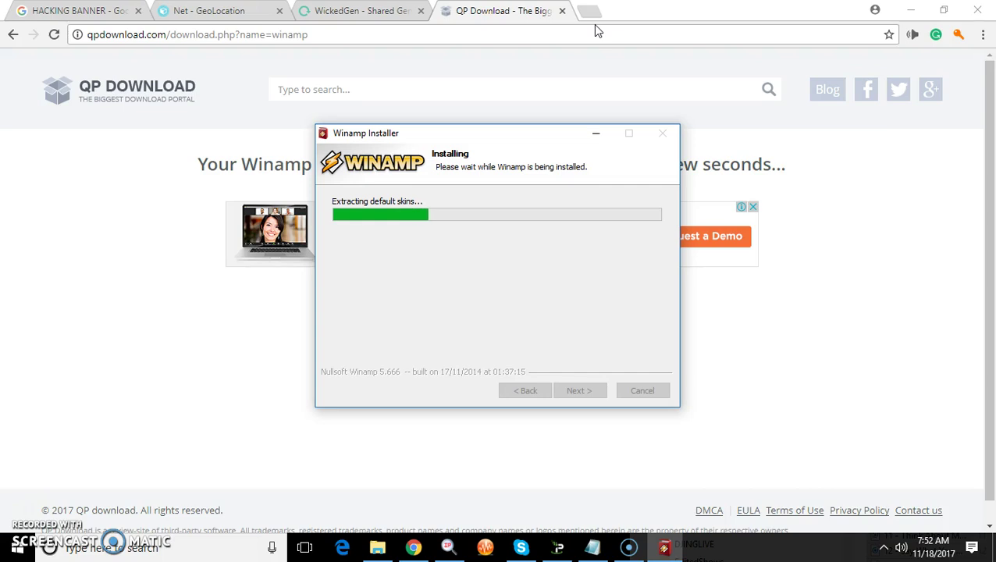
{"action": "left_click", "coordinate": [592, 16]}
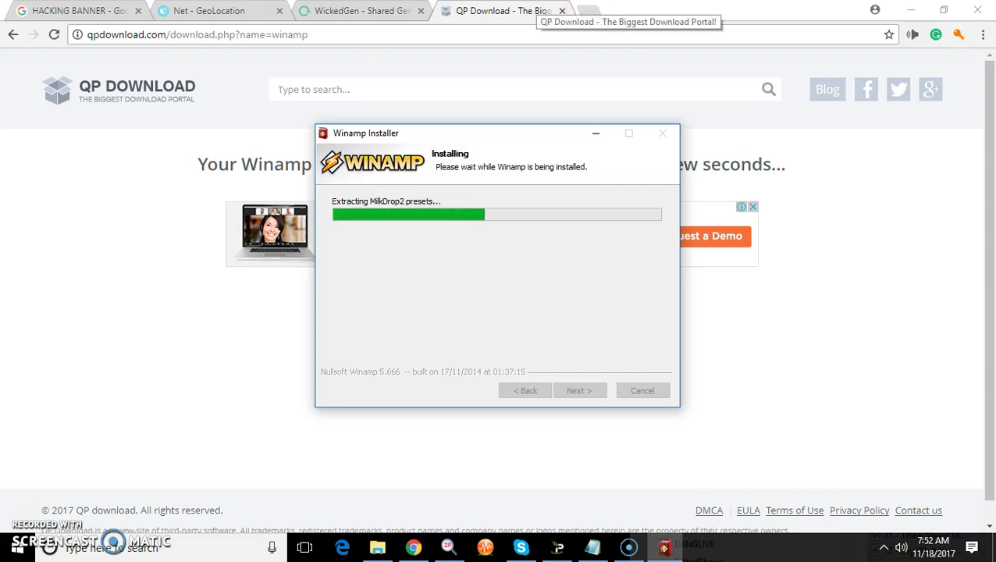
{"action": "left_click", "coordinate": [532, 29]}
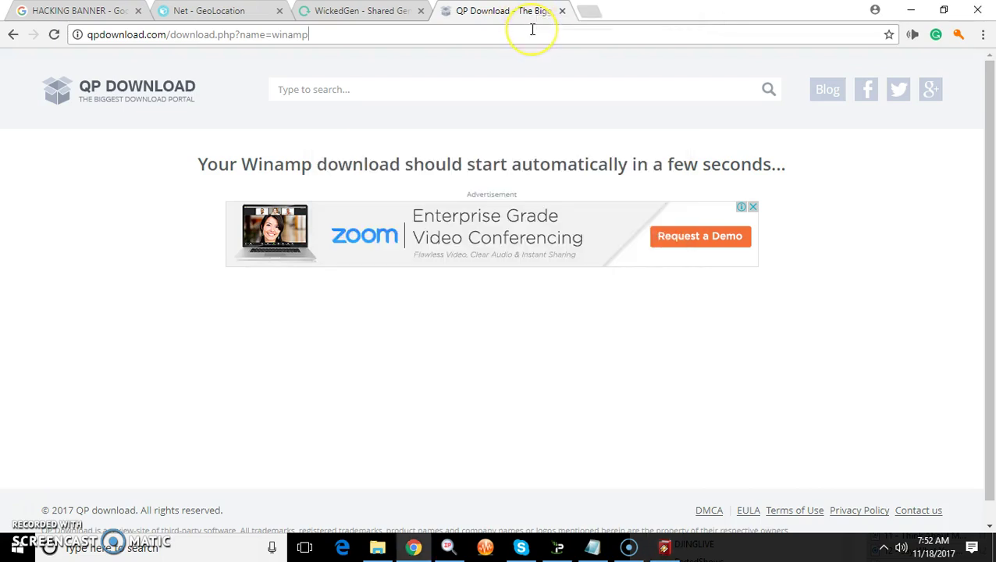
Step: Search Google for 'winamp dsp plugins' and open getwinamp.net's DSP/Effect Plug-ins page
{"action": "type", "text": "WI"}
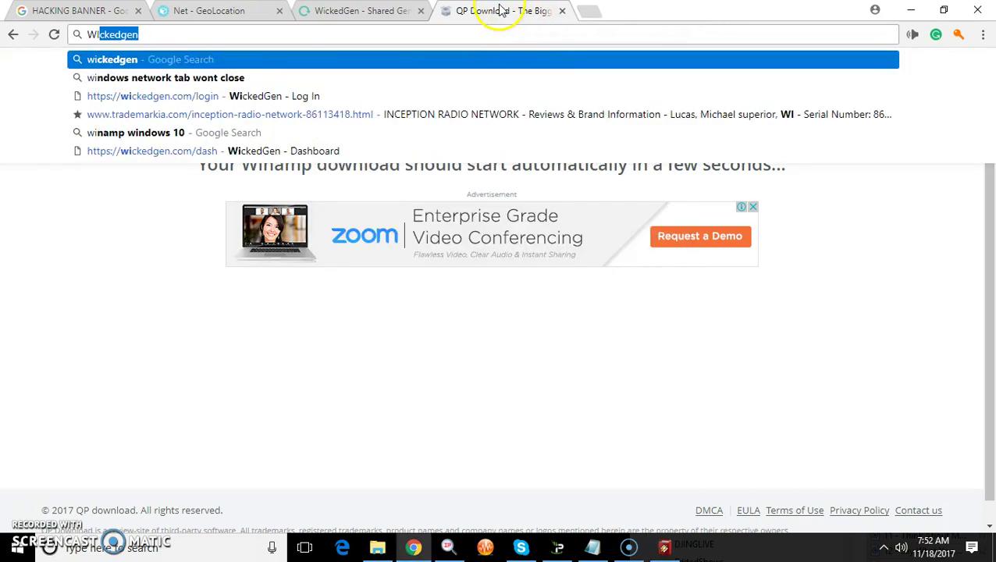
{"action": "type", "text": "NAM"}
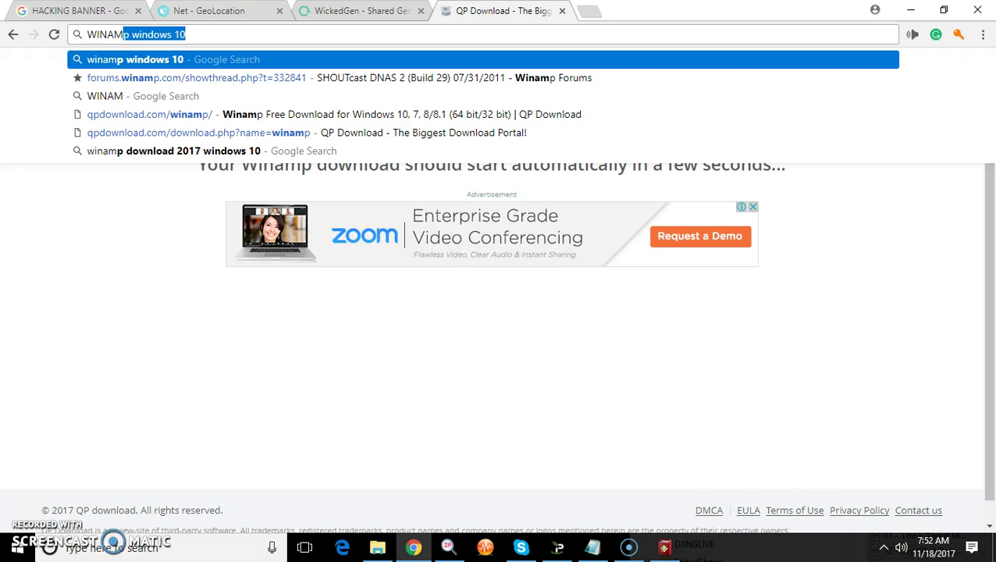
{"action": "type", "text": "P DSP"}
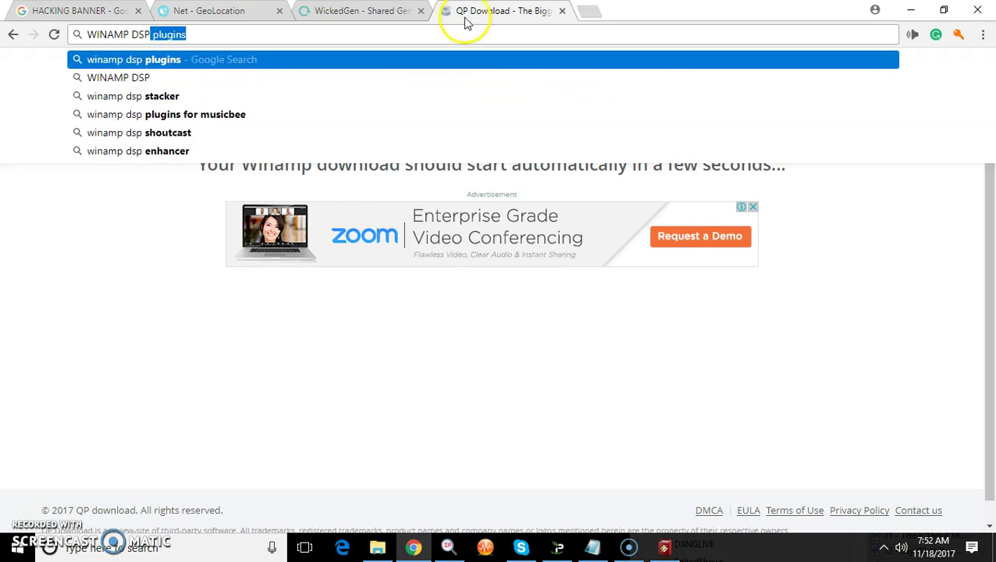
{"action": "key", "text": "Return"}
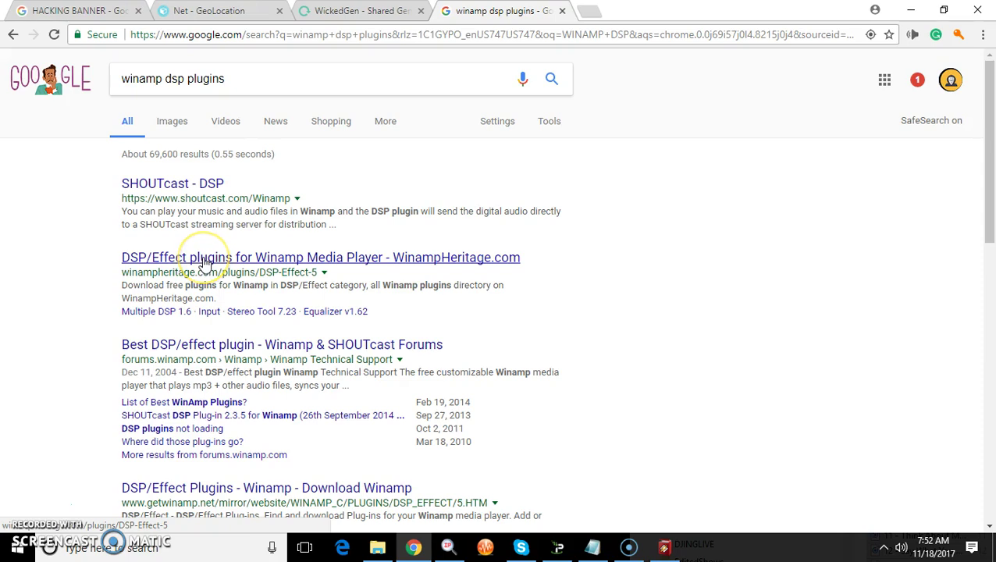
{"action": "scroll", "coordinate": [205, 264], "scroll_direction": "down", "scroll_amount": 1}
{"action": "left_click", "coordinate": [213, 420]}
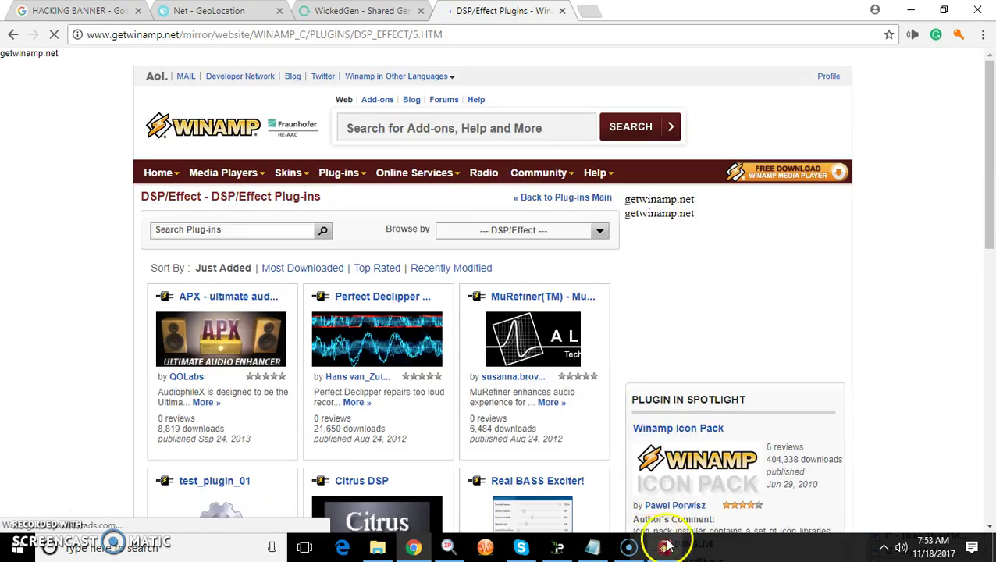
{"action": "left_click", "coordinate": [665, 546]}
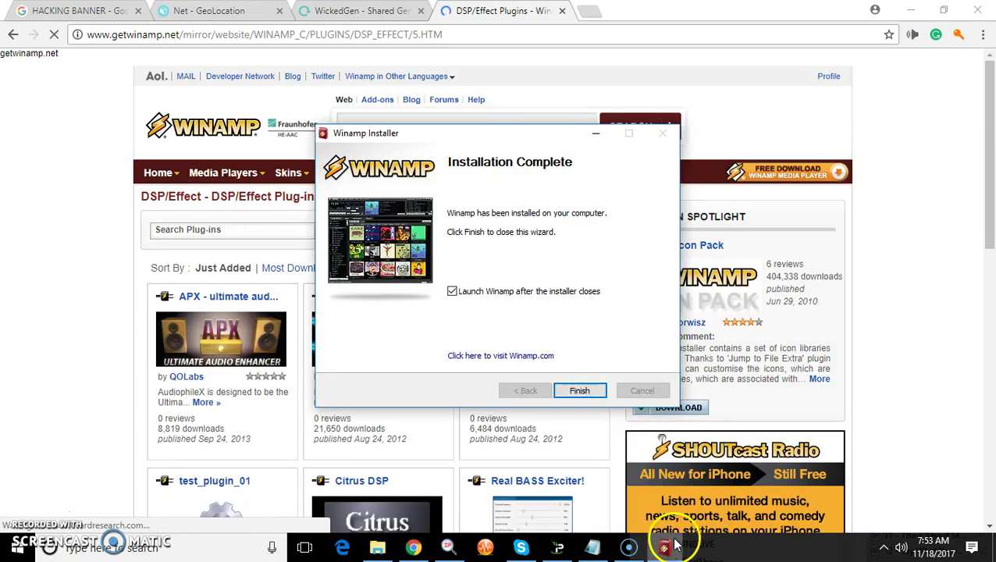
Step: Finish the install and pick the Winamp Modern skin after previewing Bento, Big Bento and Classic
{"action": "left_click", "coordinate": [581, 392]}
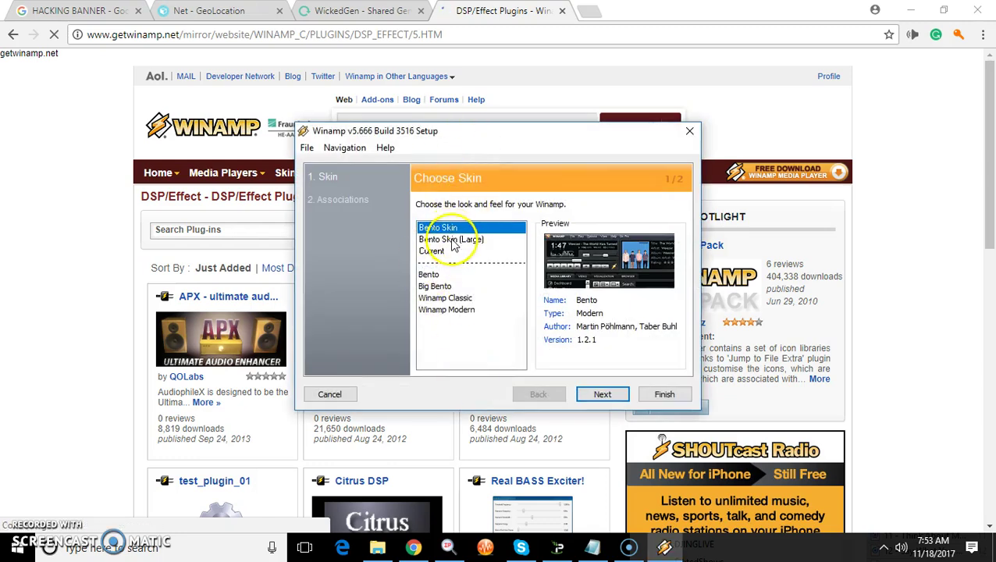
{"action": "left_click", "coordinate": [451, 238]}
{"action": "left_click", "coordinate": [429, 252]}
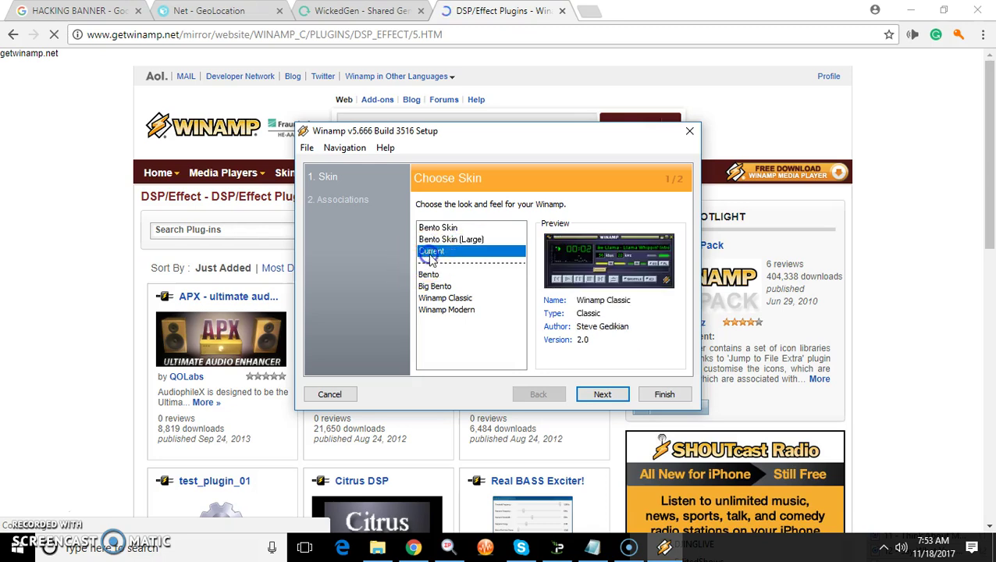
{"action": "left_click", "coordinate": [428, 275]}
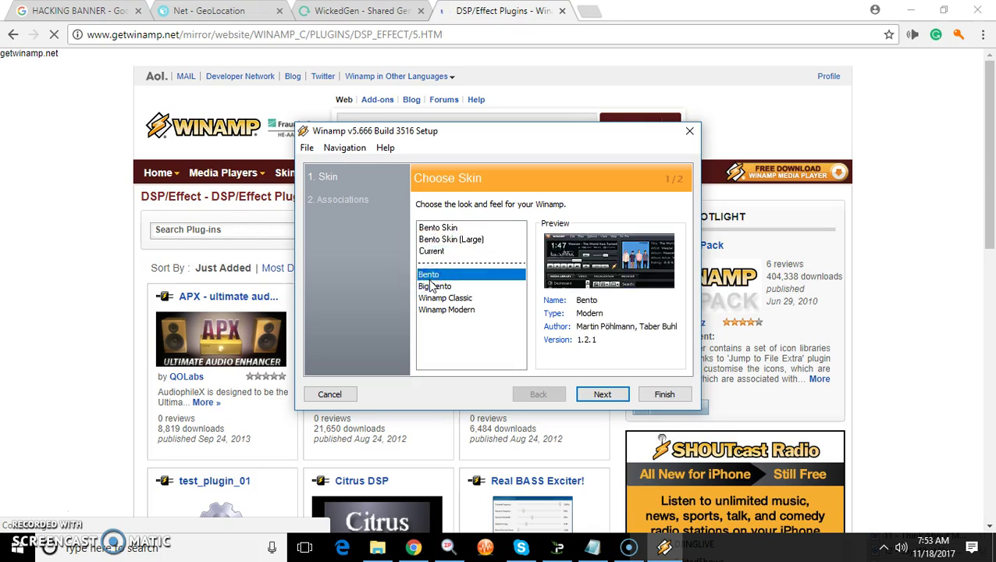
{"action": "left_click", "coordinate": [431, 286]}
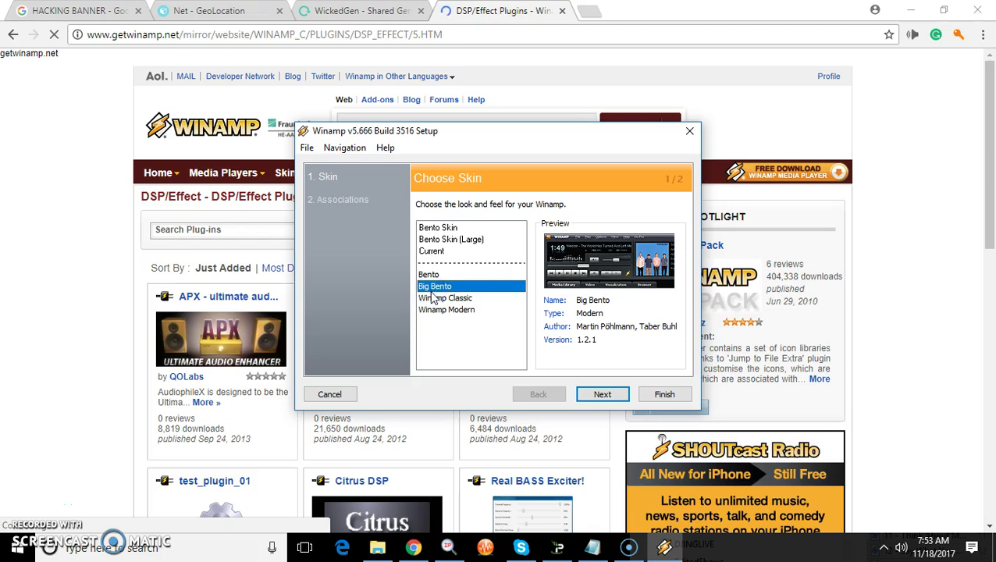
{"action": "left_click", "coordinate": [436, 310]}
{"action": "left_click", "coordinate": [436, 299]}
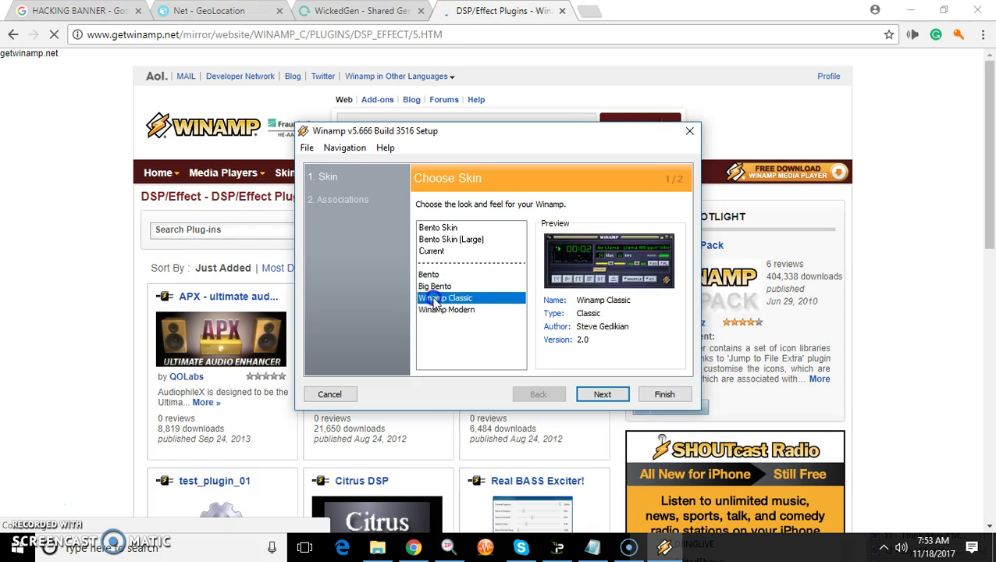
{"action": "left_click", "coordinate": [436, 311]}
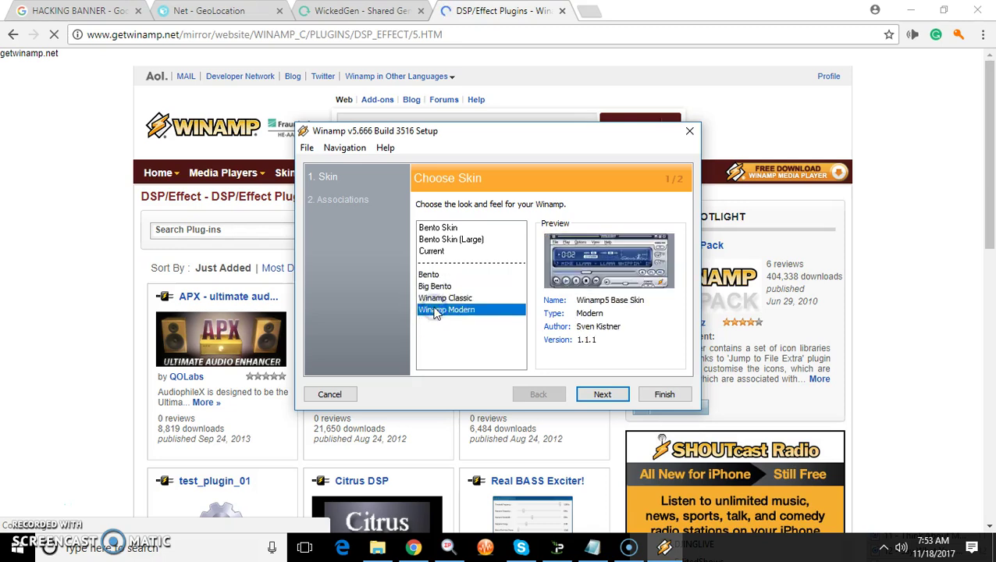
{"action": "left_click", "coordinate": [437, 287]}
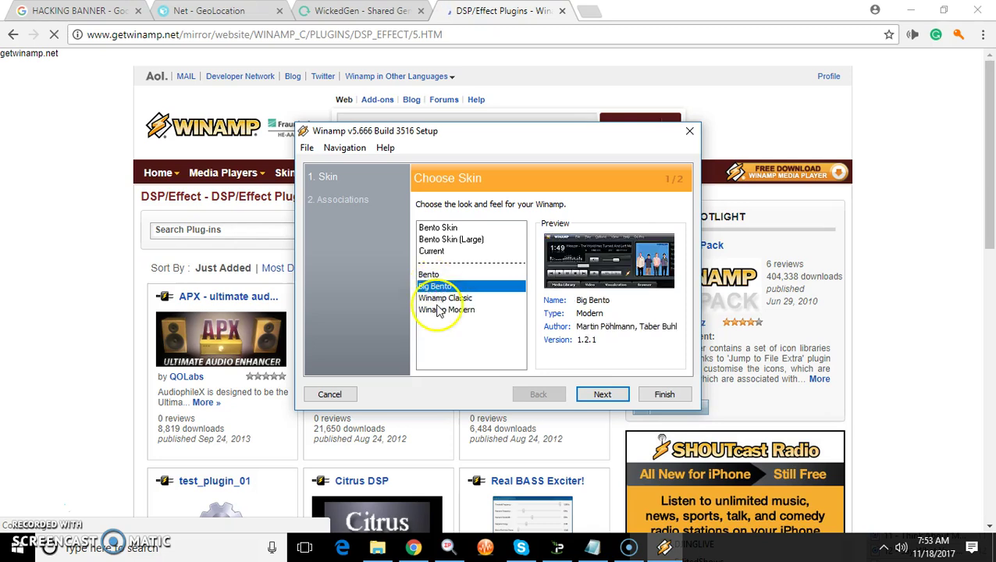
{"action": "left_click", "coordinate": [441, 310]}
Step: Keep the default file associations, complete setup, and open getwinamp.net's Winamp Skins page
{"action": "left_click", "coordinate": [601, 390]}
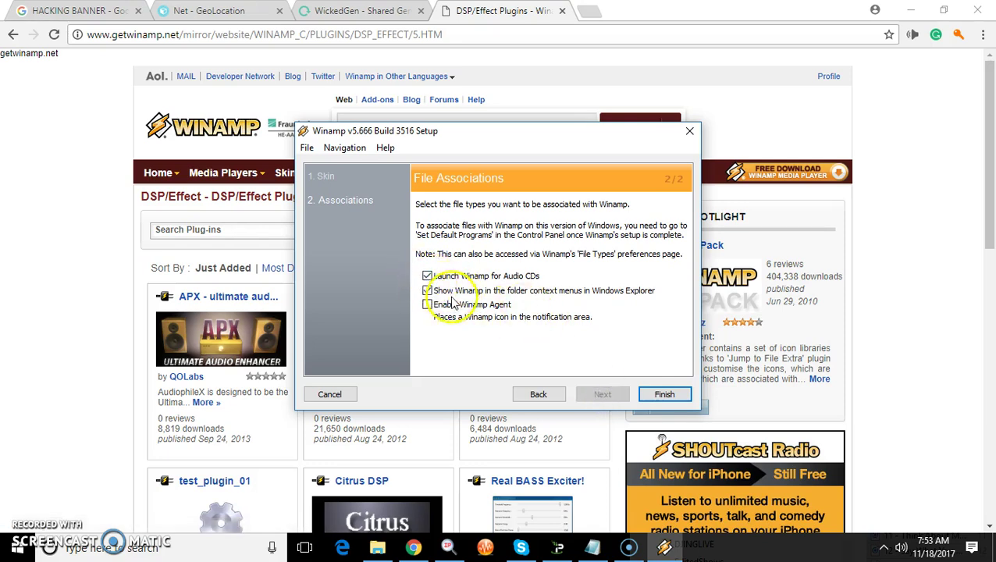
{"action": "left_click", "coordinate": [654, 396]}
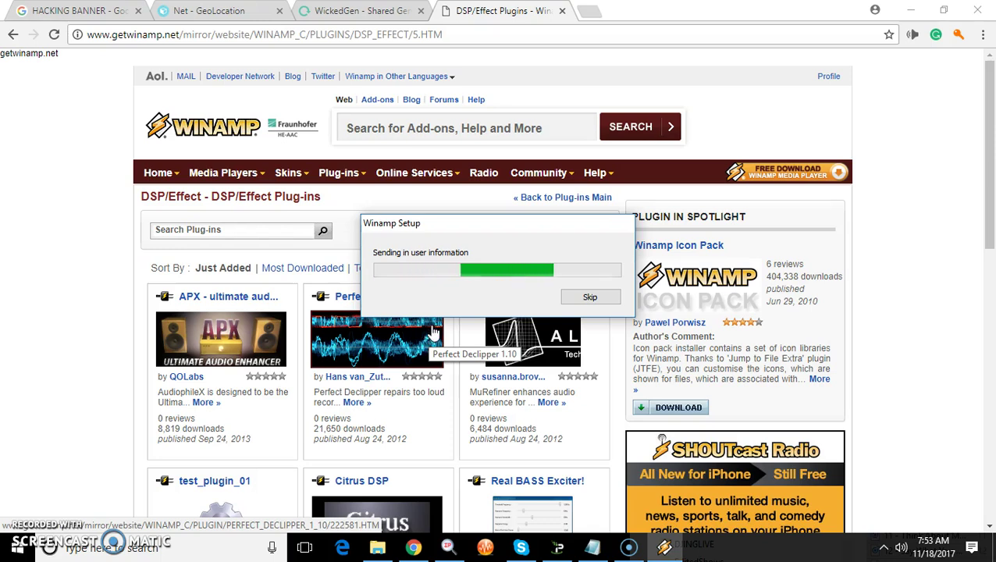
{"action": "mouse_move", "coordinate": [324, 174]}
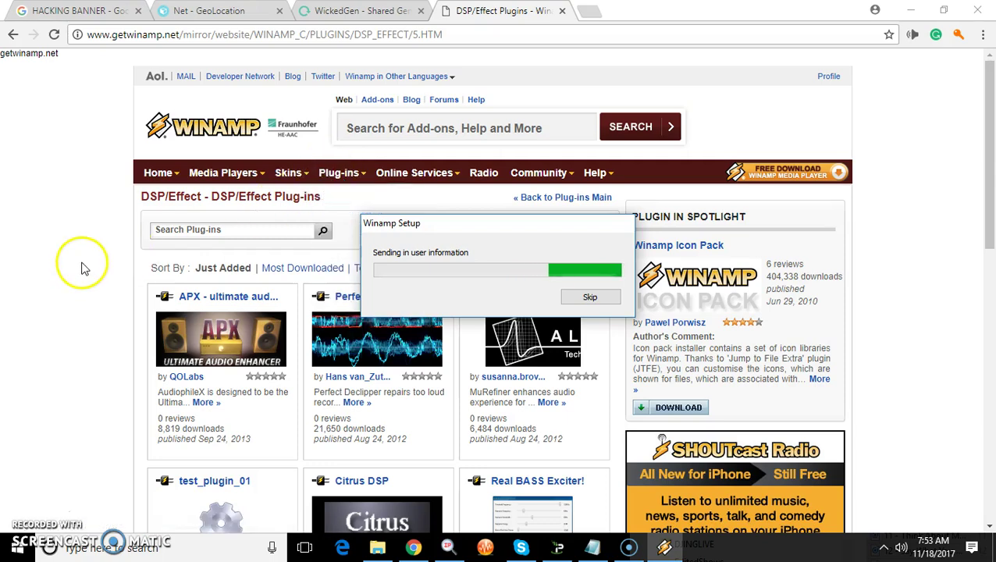
{"action": "scroll", "coordinate": [86, 267], "scroll_direction": "down", "scroll_amount": 5}
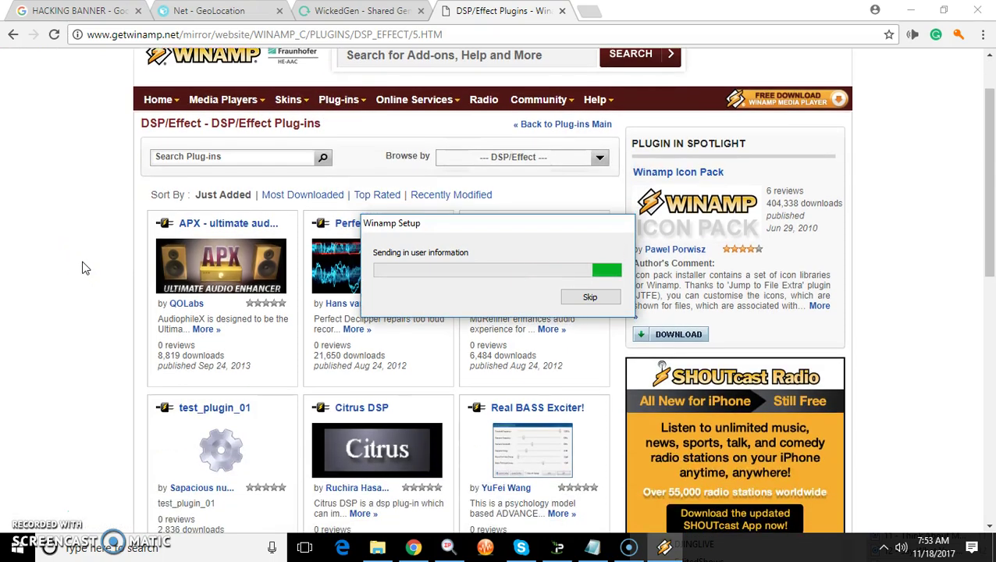
{"action": "scroll", "coordinate": [86, 268], "scroll_direction": "down", "scroll_amount": 3}
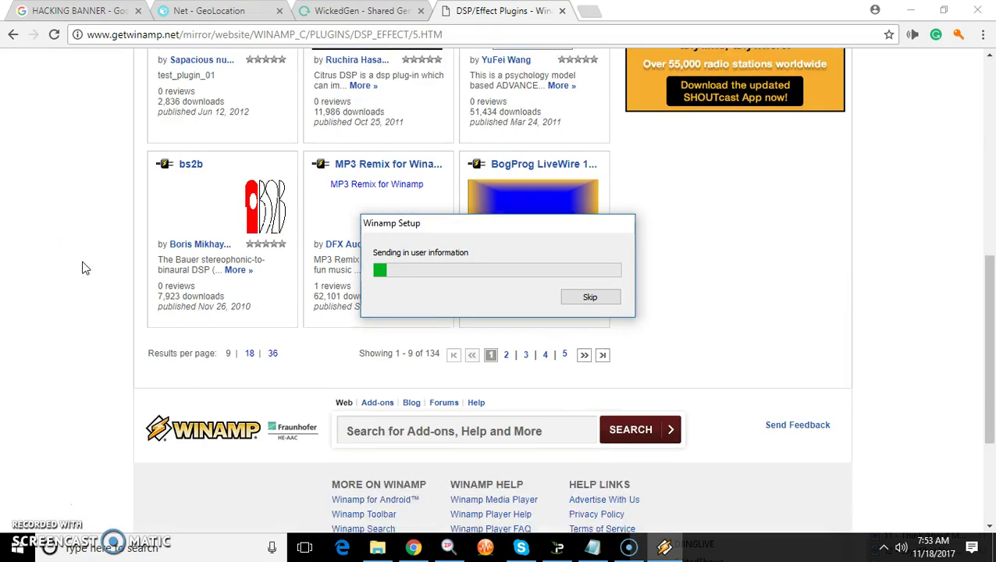
{"action": "scroll", "coordinate": [86, 267], "scroll_direction": "up", "scroll_amount": 7}
{"action": "scroll", "coordinate": [86, 267], "scroll_direction": "up", "scroll_amount": 2}
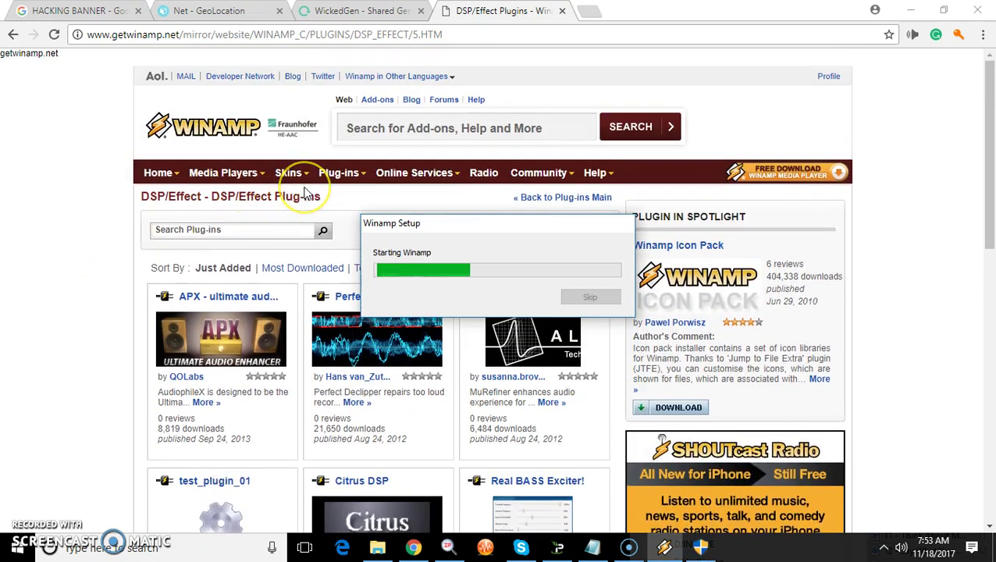
{"action": "mouse_move", "coordinate": [296, 189]}
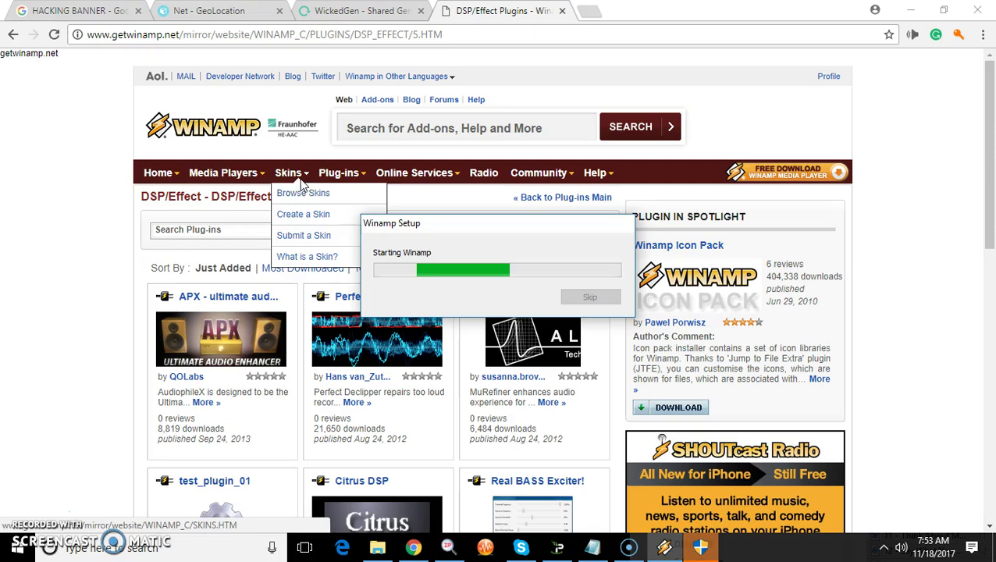
{"action": "left_click", "coordinate": [301, 192]}
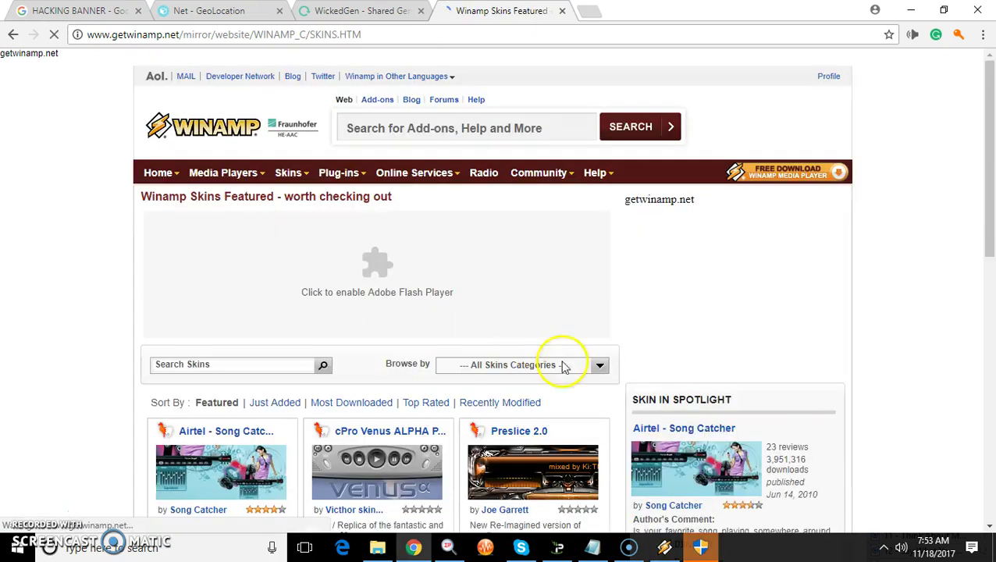
{"action": "mouse_move", "coordinate": [665, 550]}
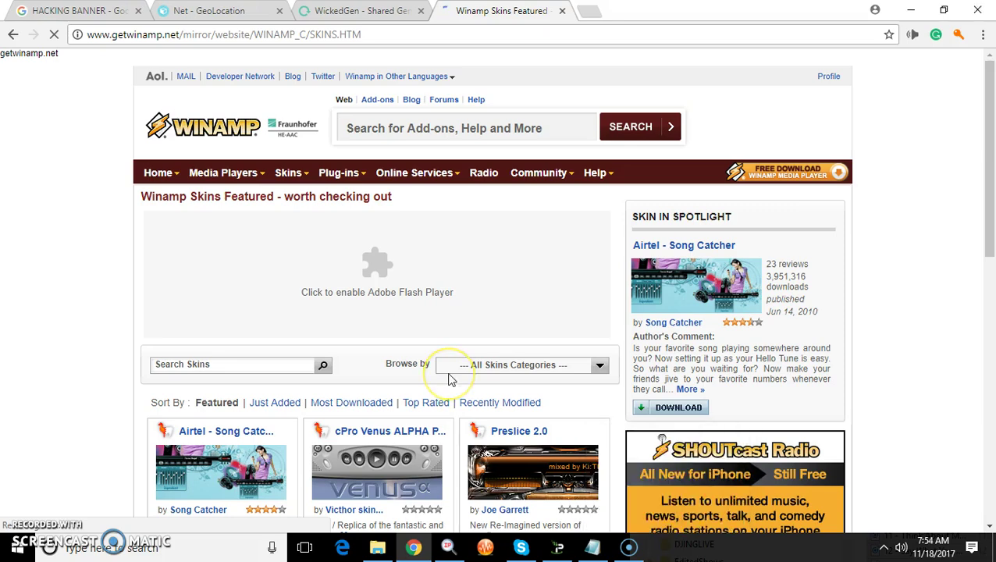
{"action": "scroll", "coordinate": [451, 381], "scroll_direction": "down", "scroll_amount": 3}
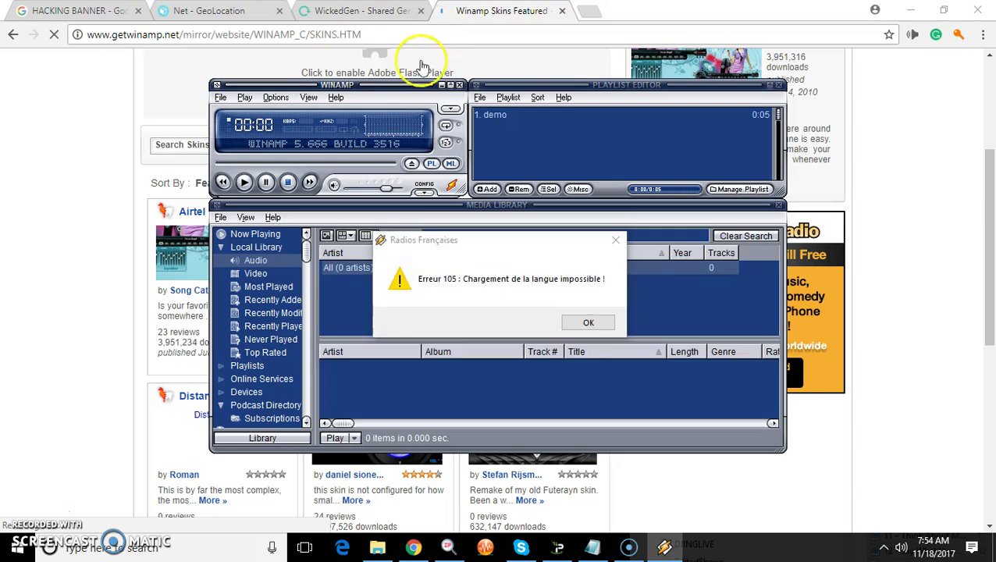
Step: Dismiss the language error and import the Music\2livecrew folder, giving a 25-track library
{"action": "left_click", "coordinate": [585, 320]}
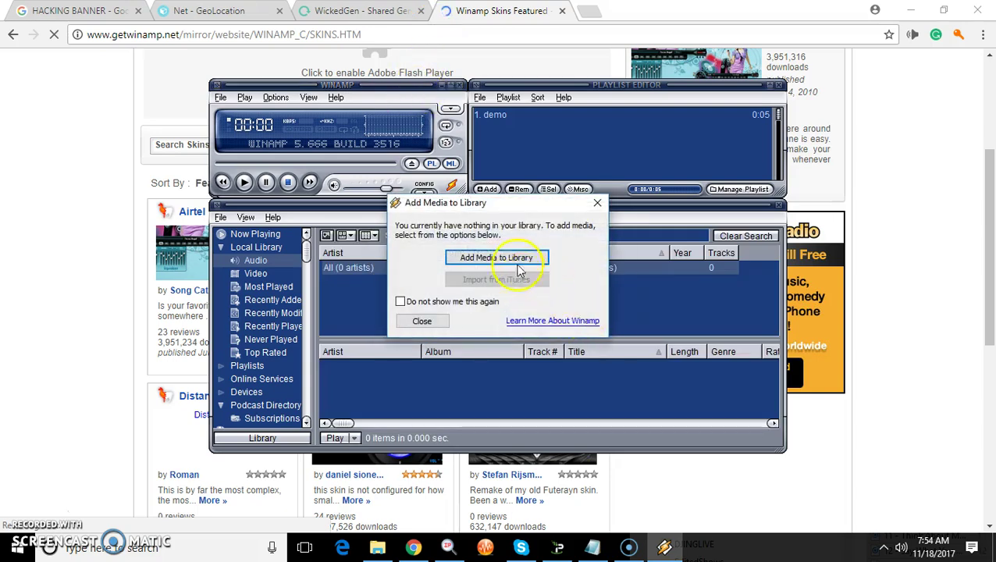
{"action": "left_click", "coordinate": [513, 264]}
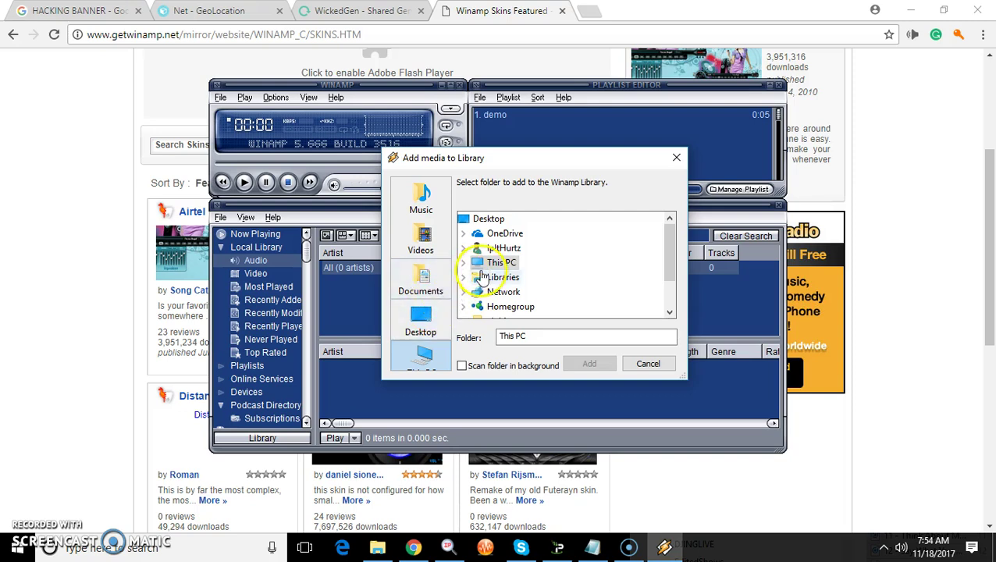
{"action": "left_click", "coordinate": [483, 277]}
{"action": "left_click", "coordinate": [492, 262]}
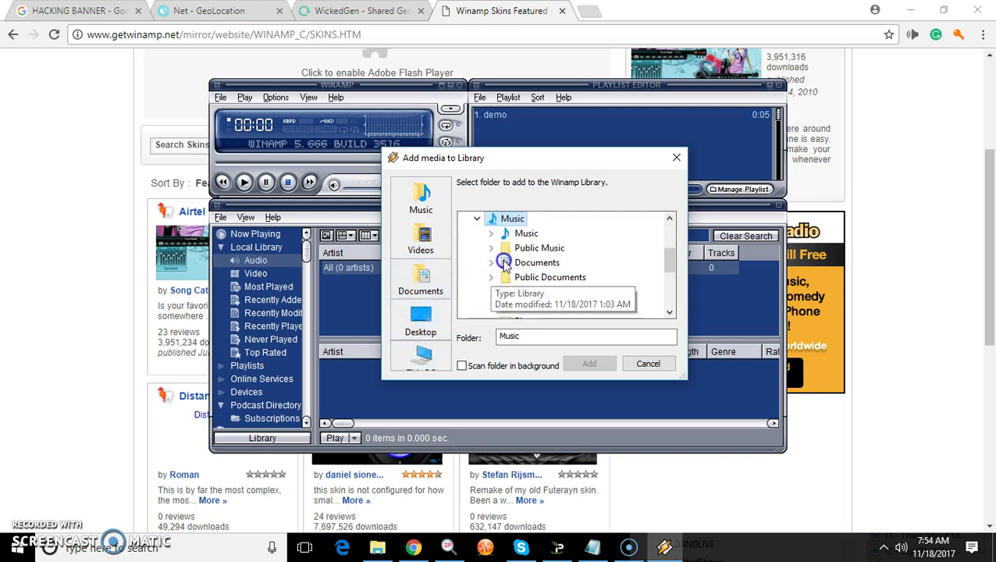
{"action": "scroll", "coordinate": [504, 269], "scroll_direction": "down", "scroll_amount": 5}
{"action": "scroll", "coordinate": [516, 297], "scroll_direction": "up", "scroll_amount": 5}
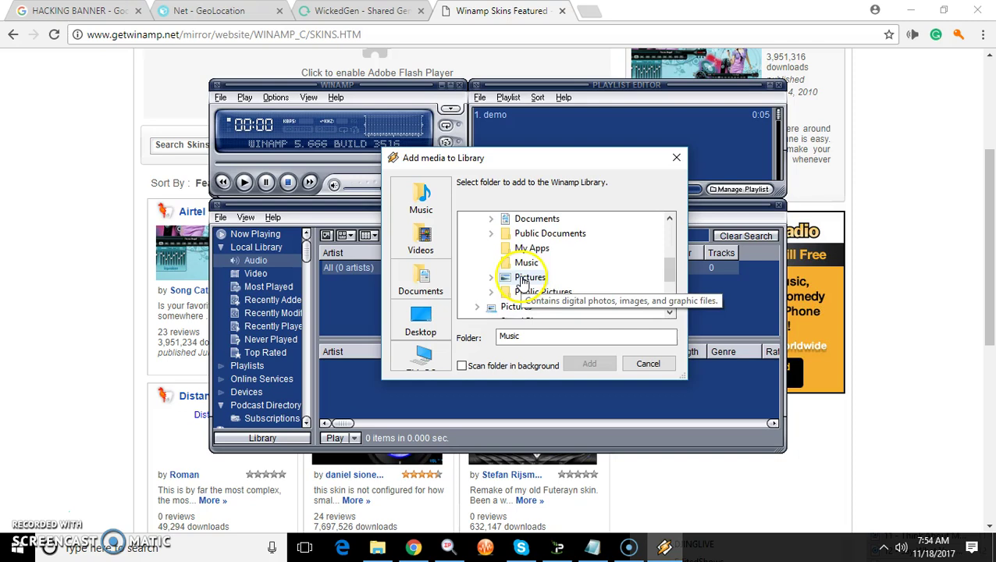
{"action": "double_click", "coordinate": [523, 232]}
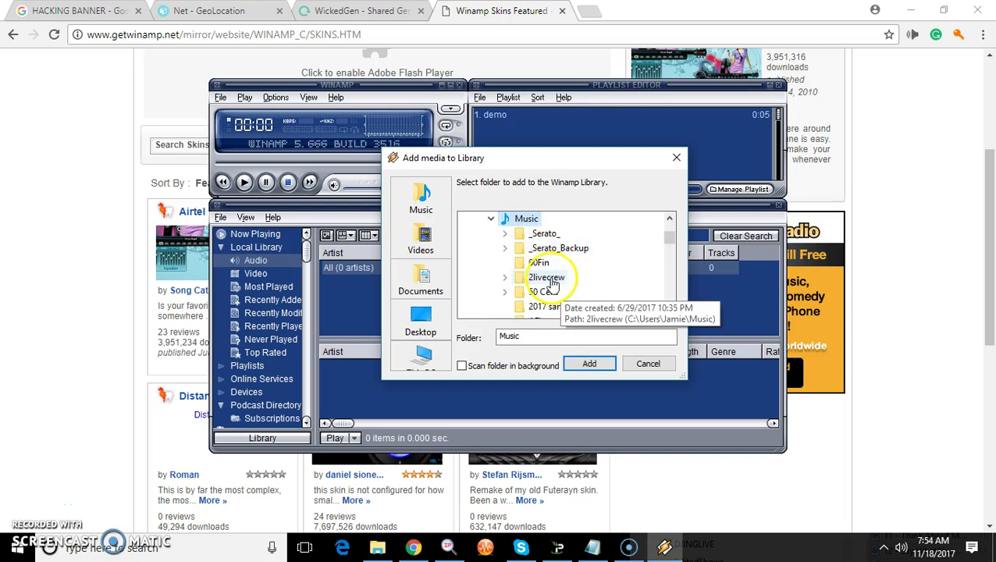
{"action": "left_click", "coordinate": [550, 279]}
{"action": "left_click", "coordinate": [585, 363]}
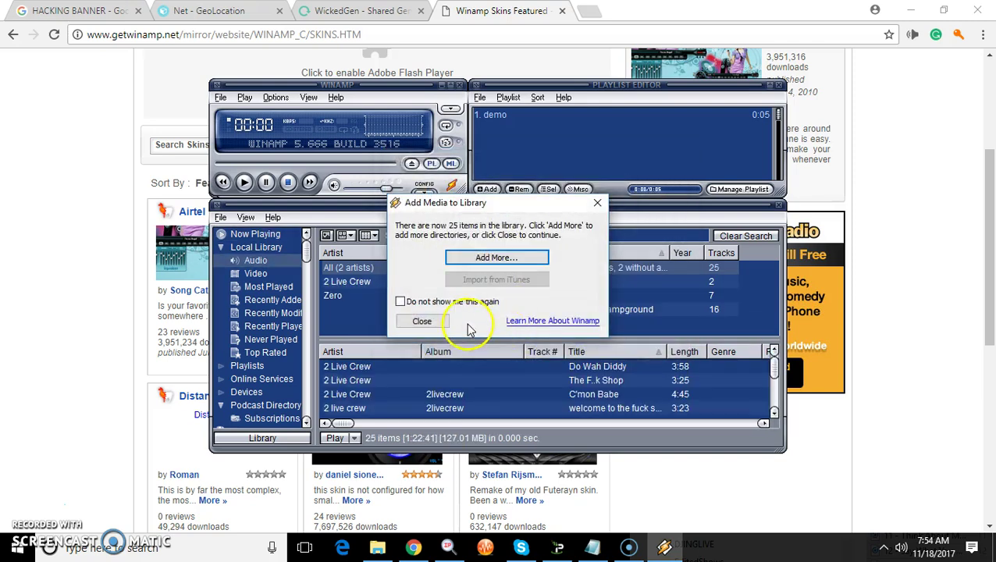
{"action": "left_click", "coordinate": [426, 322]}
{"action": "left_click", "coordinate": [450, 186]}
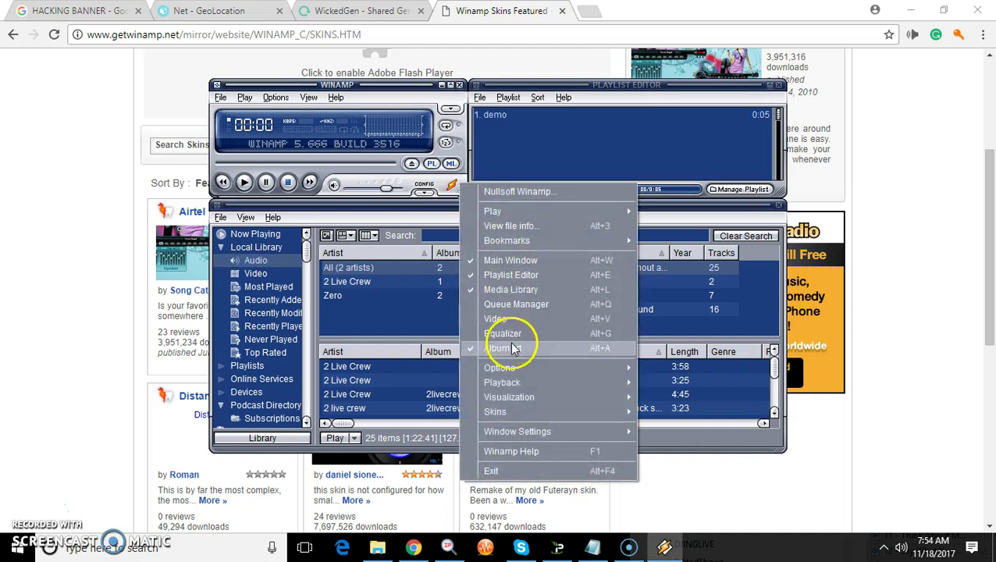
Step: Go to Preferences > Plug-ins > DSP/Effect and activate SHOUTcast Source DSP v2.3.5
{"action": "mouse_move", "coordinate": [581, 366]}
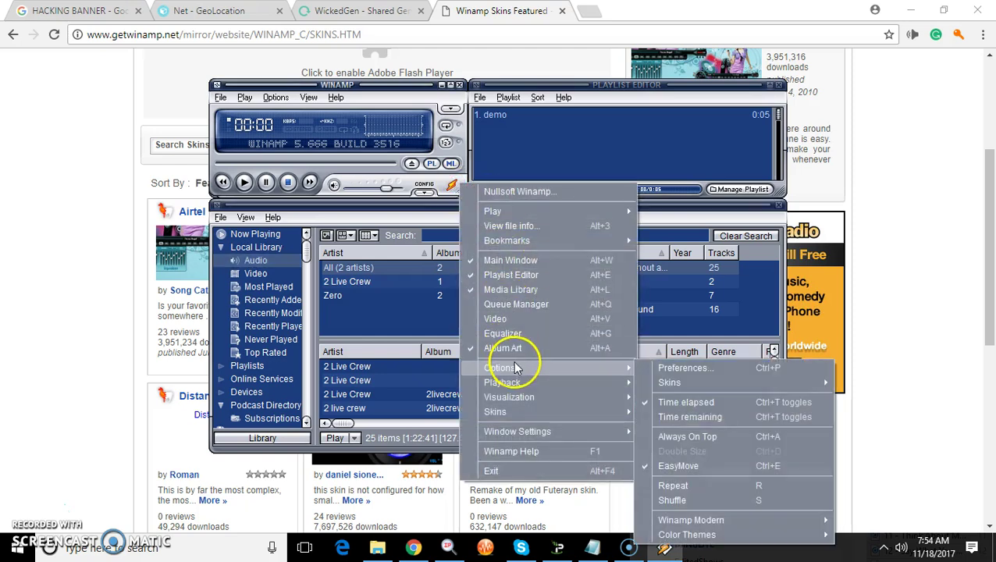
{"action": "left_click", "coordinate": [665, 370]}
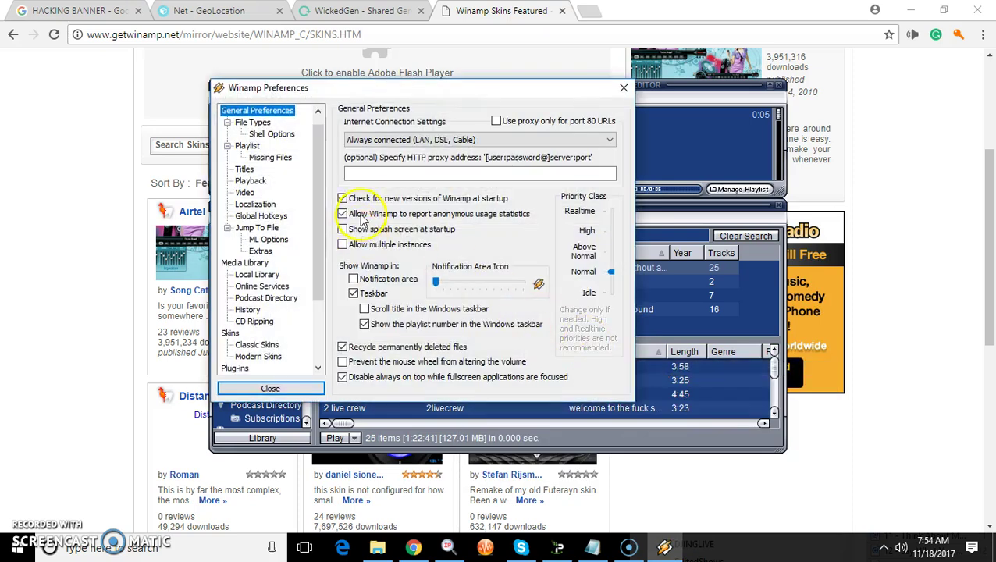
{"action": "scroll", "coordinate": [264, 203], "scroll_direction": "down", "scroll_amount": 3}
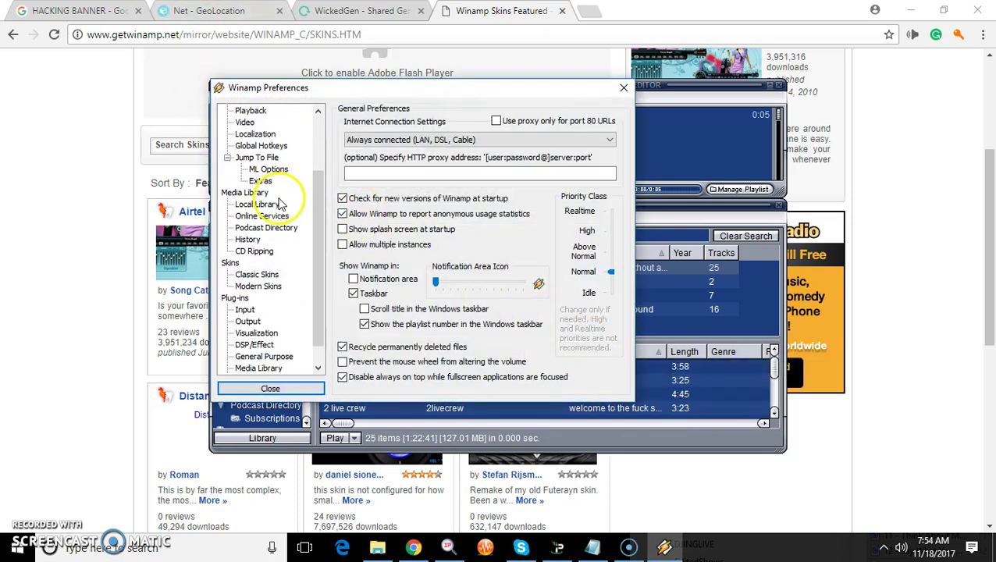
{"action": "left_click", "coordinate": [254, 321]}
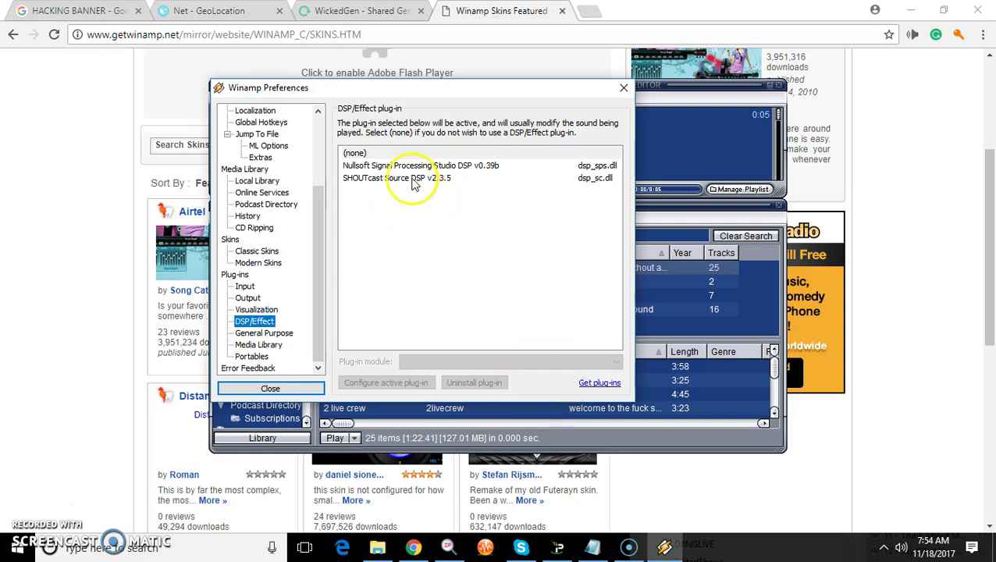
{"action": "left_click", "coordinate": [622, 92]}
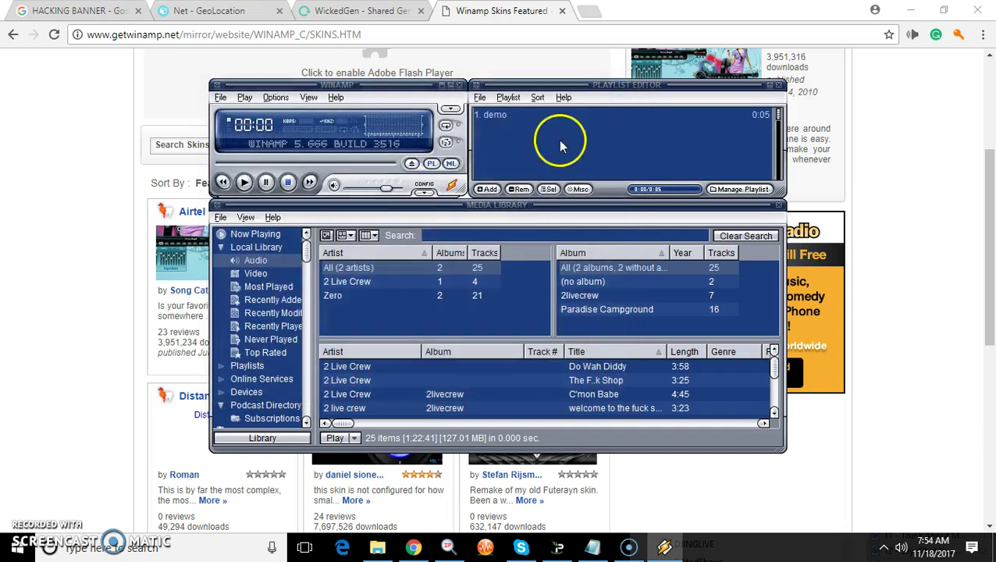
{"action": "right_click", "coordinate": [449, 184]}
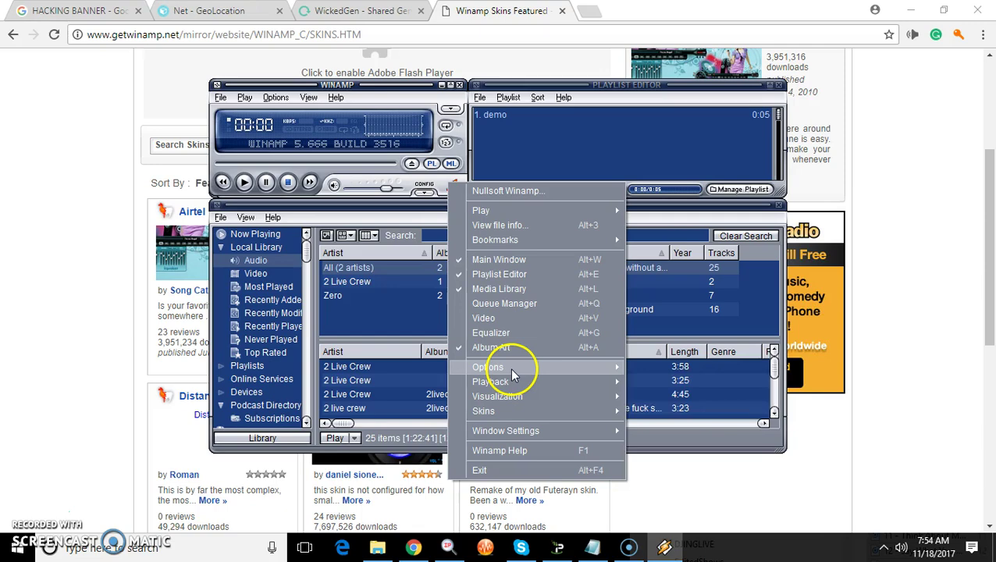
{"action": "mouse_move", "coordinate": [527, 367]}
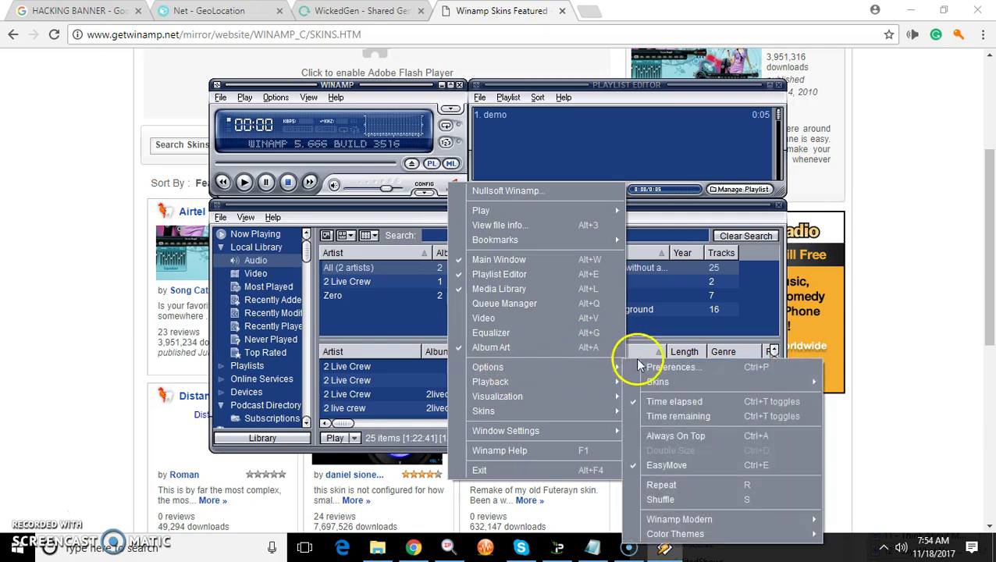
{"action": "left_click", "coordinate": [662, 367]}
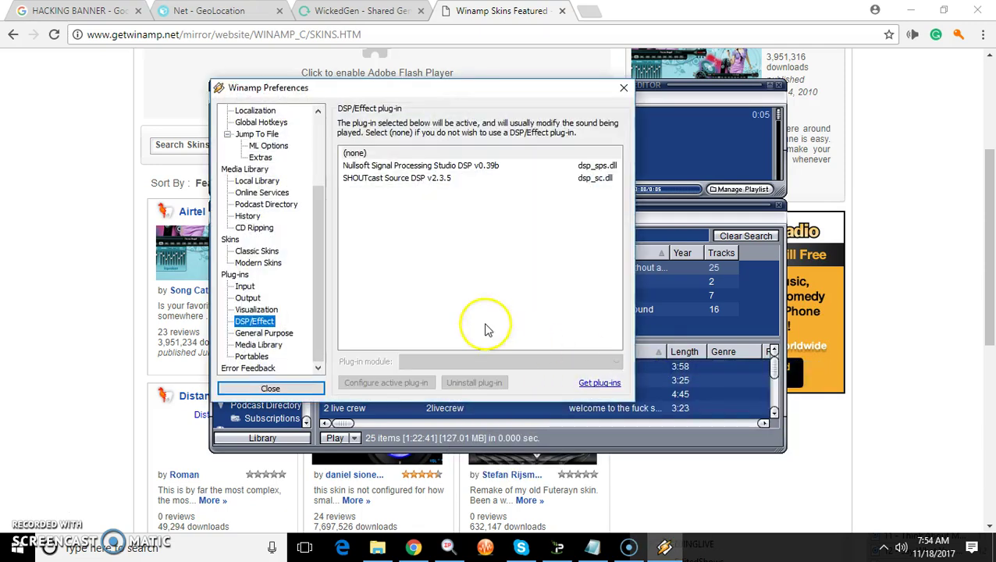
{"action": "left_click", "coordinate": [407, 178]}
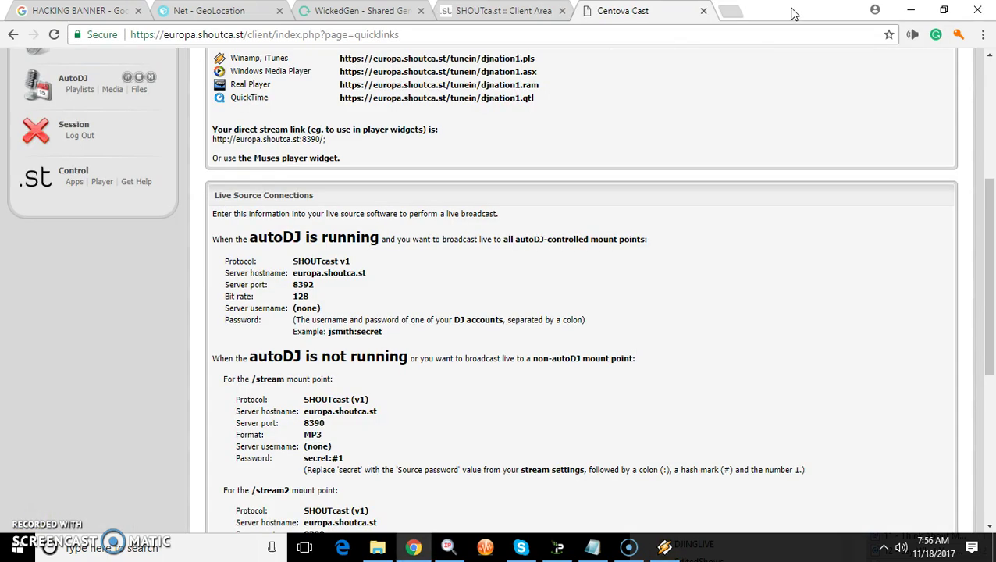
Step: Paste the source password into Output 1's Password field
{"action": "mouse_move", "coordinate": [628, 546]}
{"action": "left_click", "coordinate": [646, 462]}
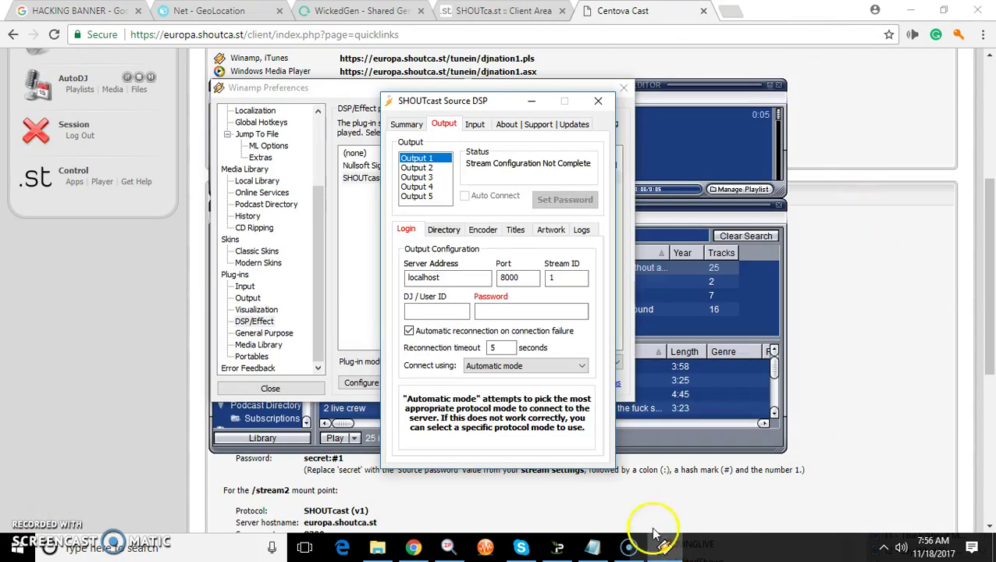
{"action": "left_click", "coordinate": [478, 312]}
{"action": "right_click", "coordinate": [502, 314]}
{"action": "left_click", "coordinate": [559, 372]}
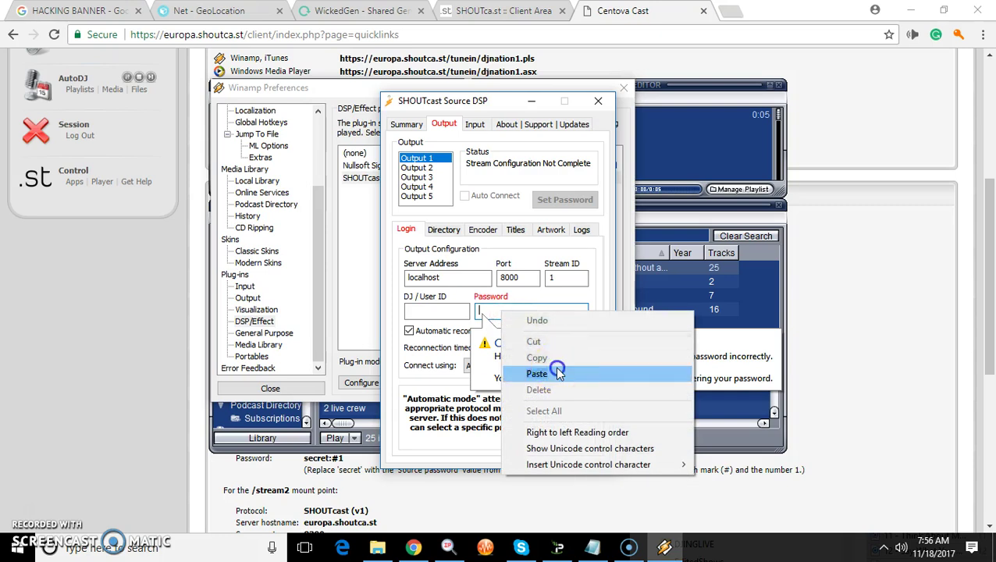
Step: Replace the localhost server address with europa.shoutca.st copied from the browser
{"action": "left_click_drag", "start_coordinate": [407, 278], "coordinate": [420, 280]}
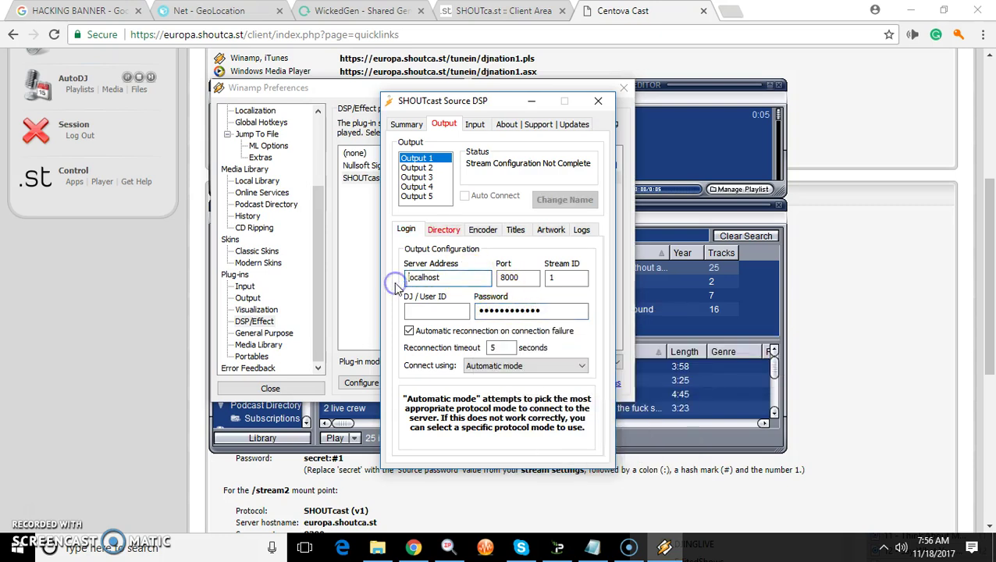
{"action": "left_click", "coordinate": [457, 283]}
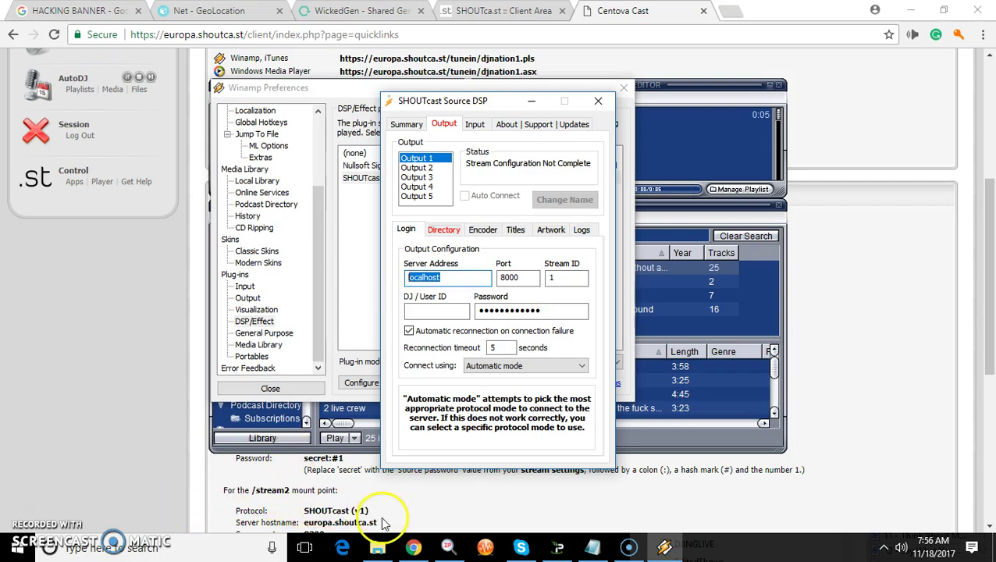
{"action": "scroll", "coordinate": [356, 516], "scroll_direction": "down", "scroll_amount": 3}
{"action": "left_click_drag", "start_coordinate": [383, 519], "coordinate": [301, 378]}
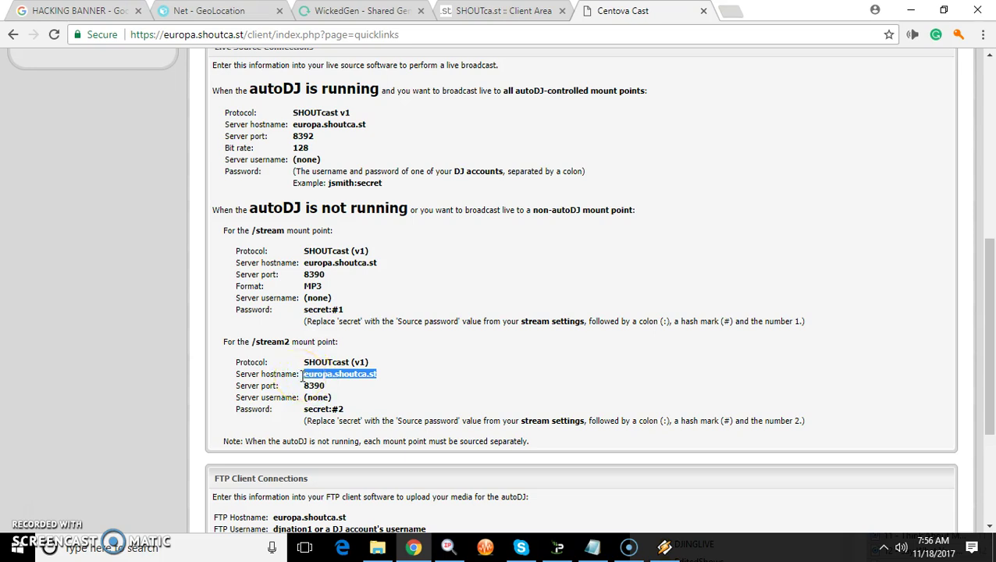
{"action": "right_click", "coordinate": [307, 378]}
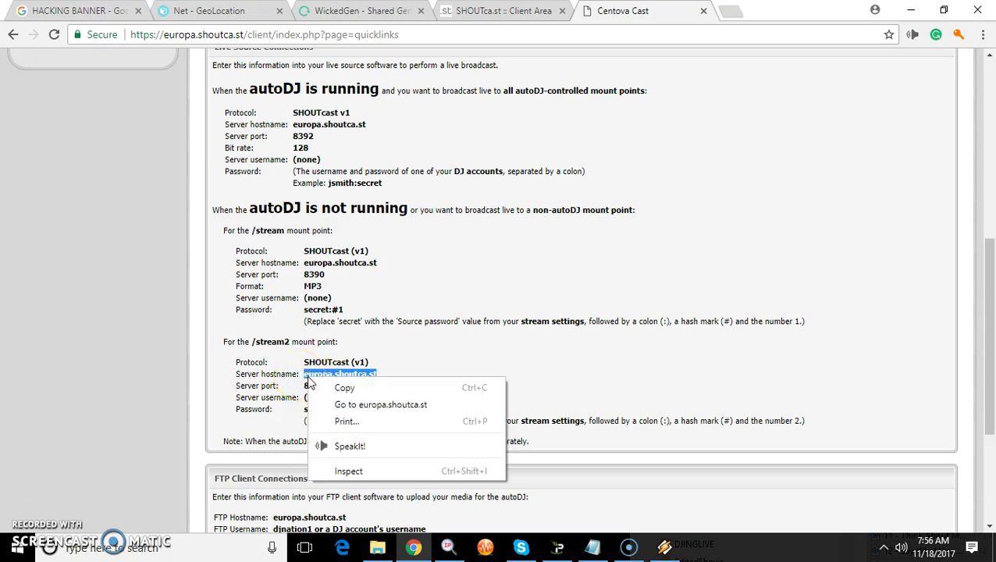
{"action": "left_click", "coordinate": [351, 392]}
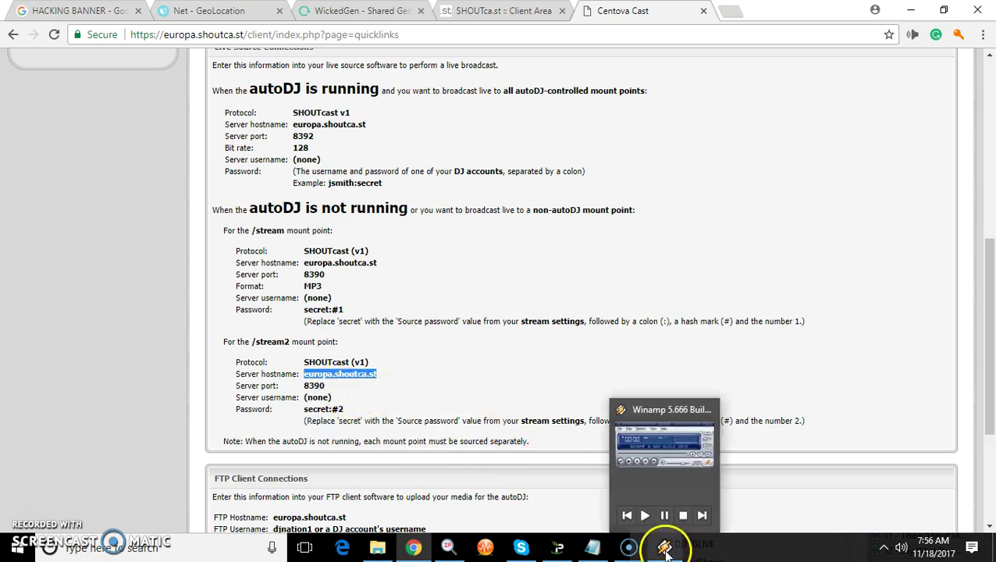
{"action": "left_click", "coordinate": [664, 547]}
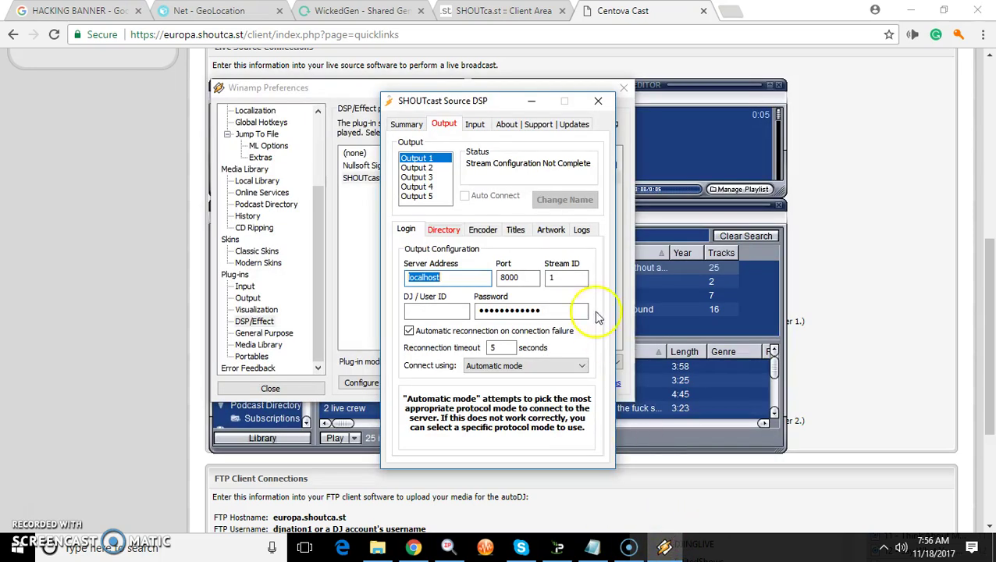
{"action": "right_click", "coordinate": [461, 277]}
{"action": "left_click", "coordinate": [530, 340]}
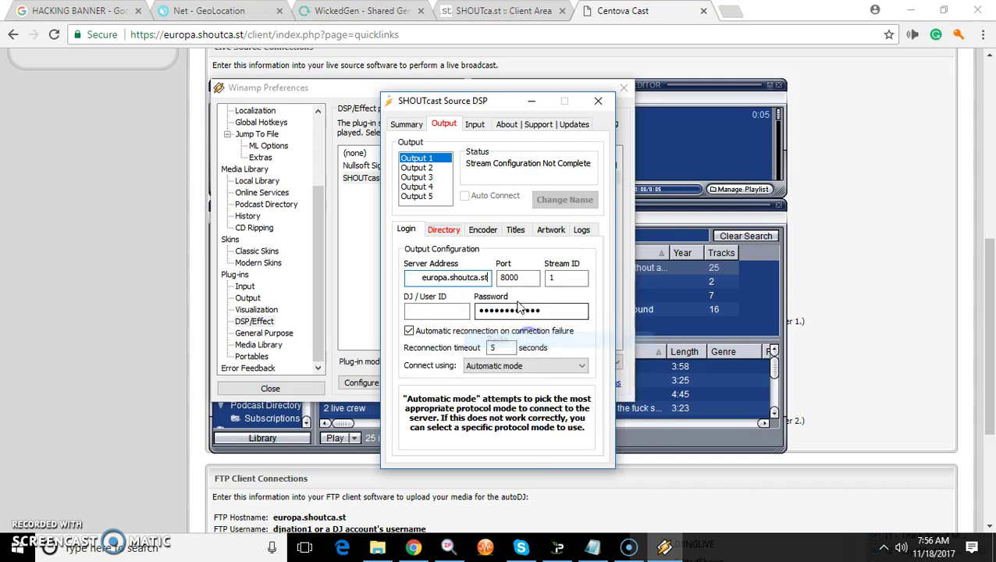
Step: Change the port from 8000 to 8390, keeping Automatic connection mode
{"action": "left_click", "coordinate": [498, 279]}
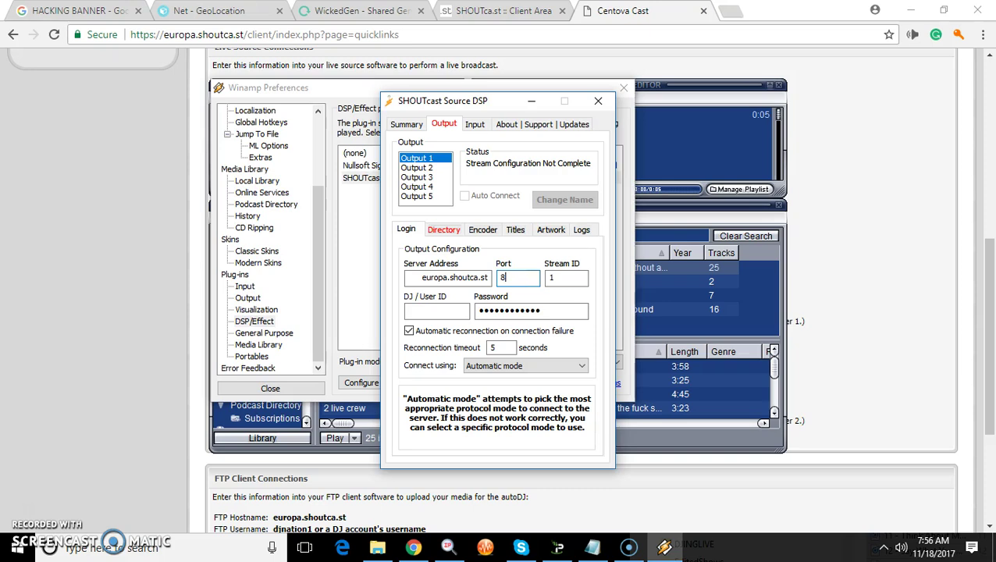
{"action": "type", "text": "8390"}
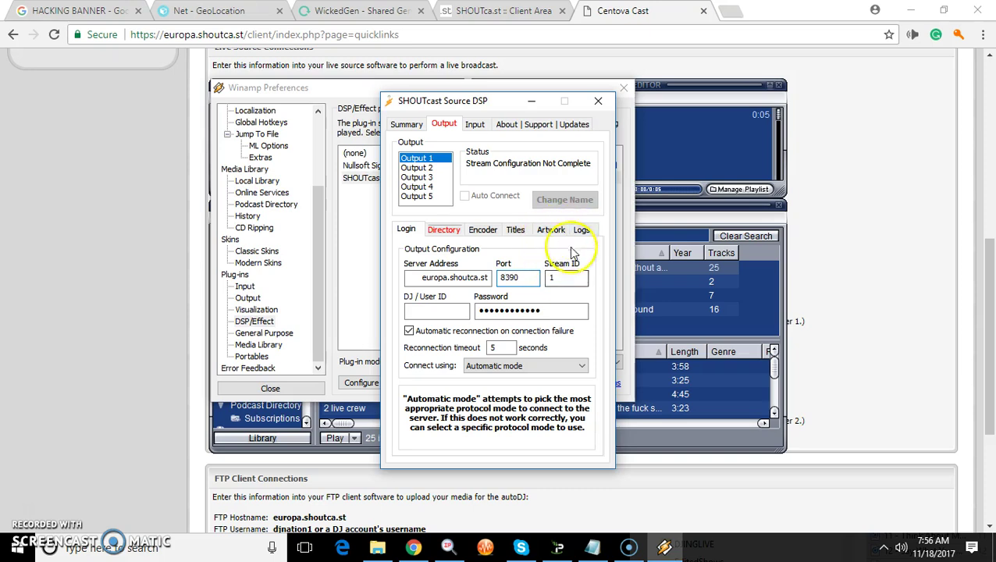
{"action": "left_click", "coordinate": [454, 311]}
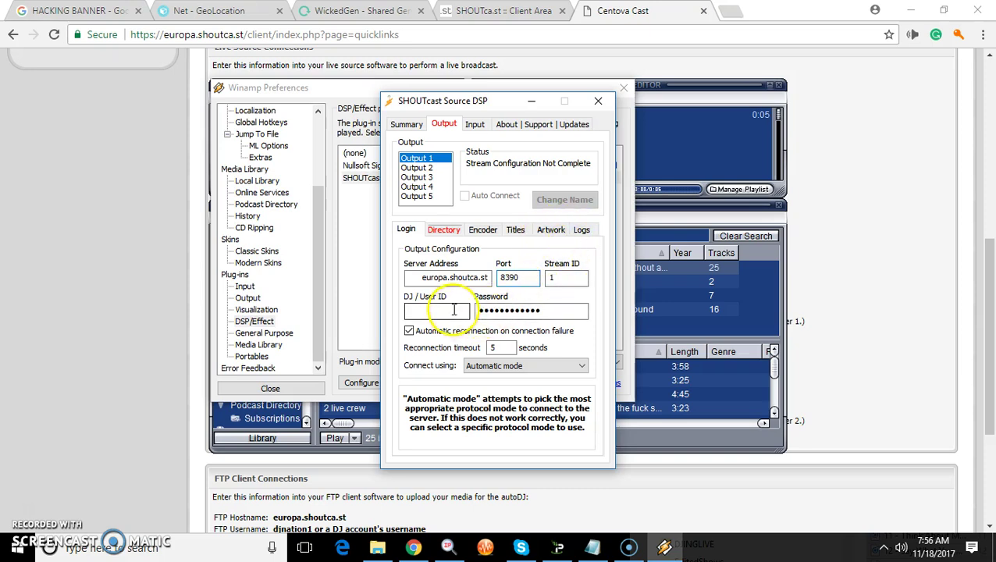
{"action": "left_click", "coordinate": [513, 367]}
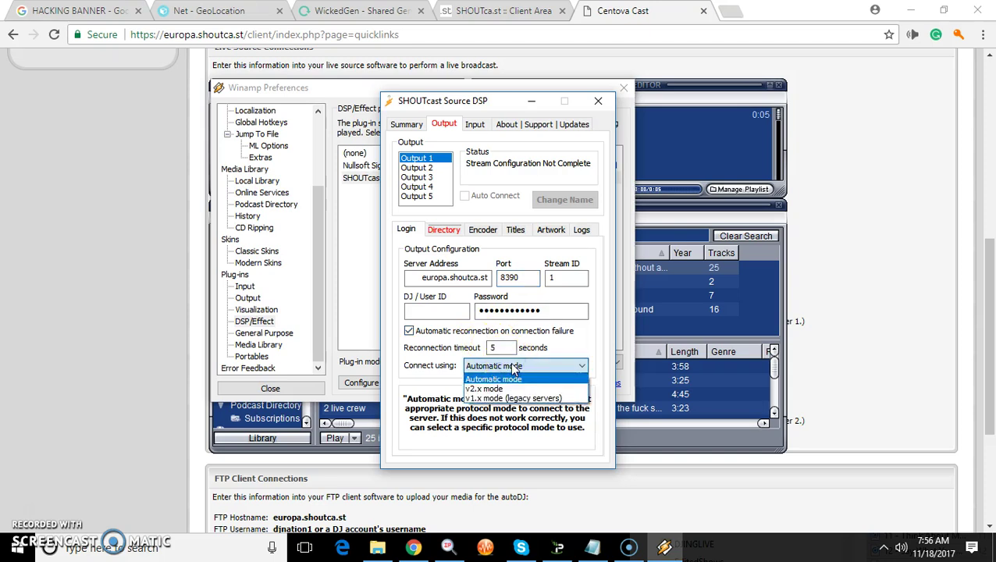
{"action": "left_click", "coordinate": [514, 367]}
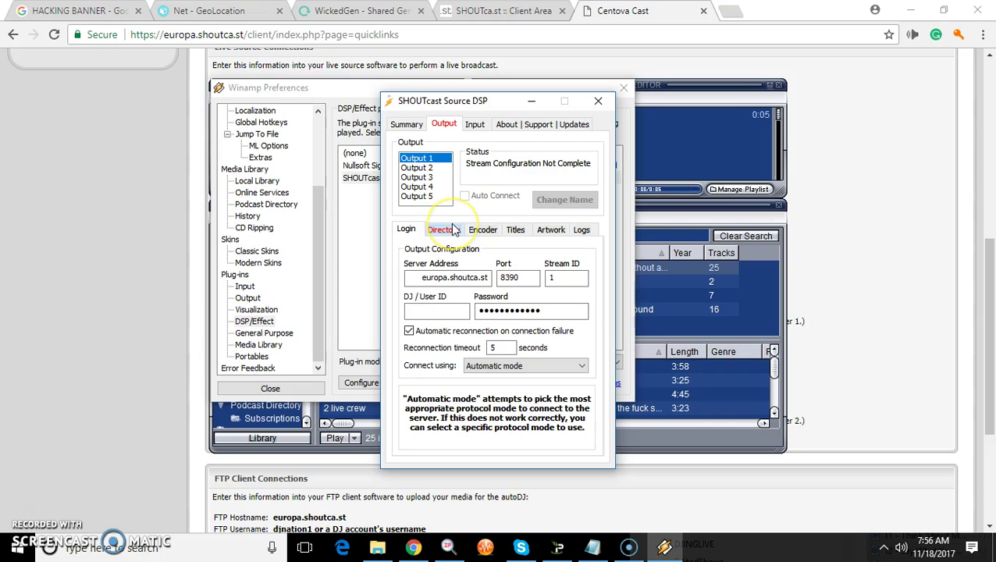
{"action": "left_click", "coordinate": [425, 283]}
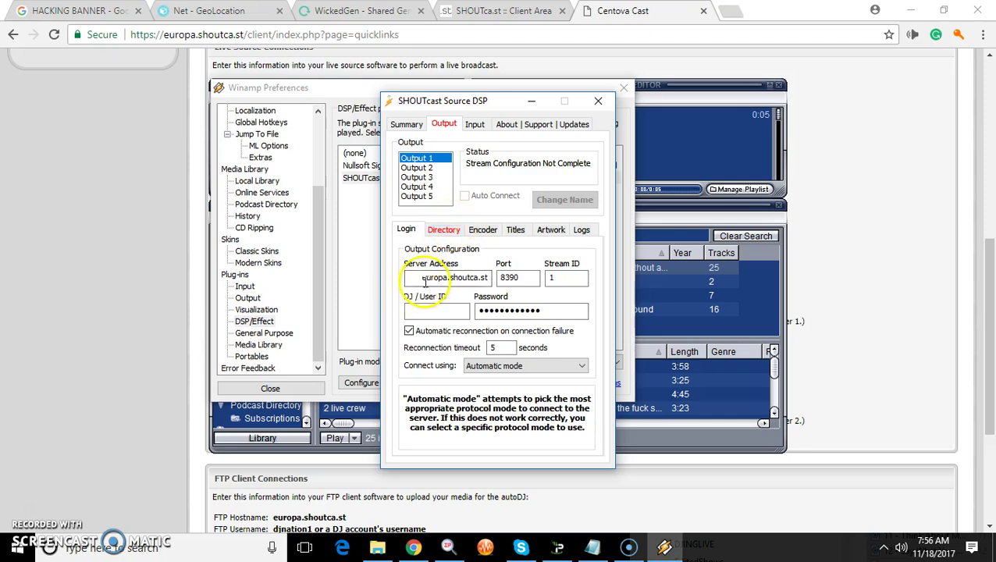
{"action": "double_click", "coordinate": [423, 280]}
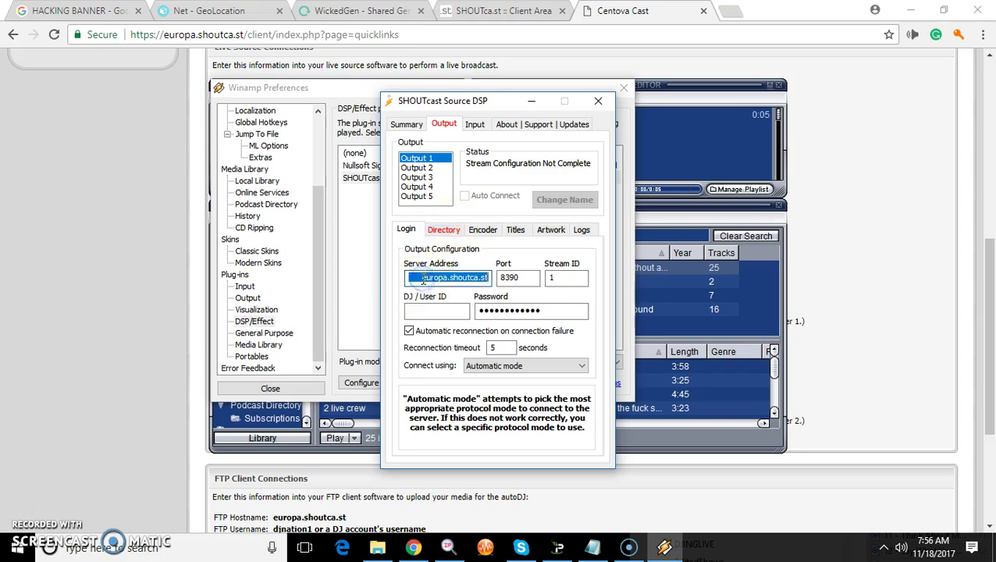
{"action": "left_click", "coordinate": [511, 258]}
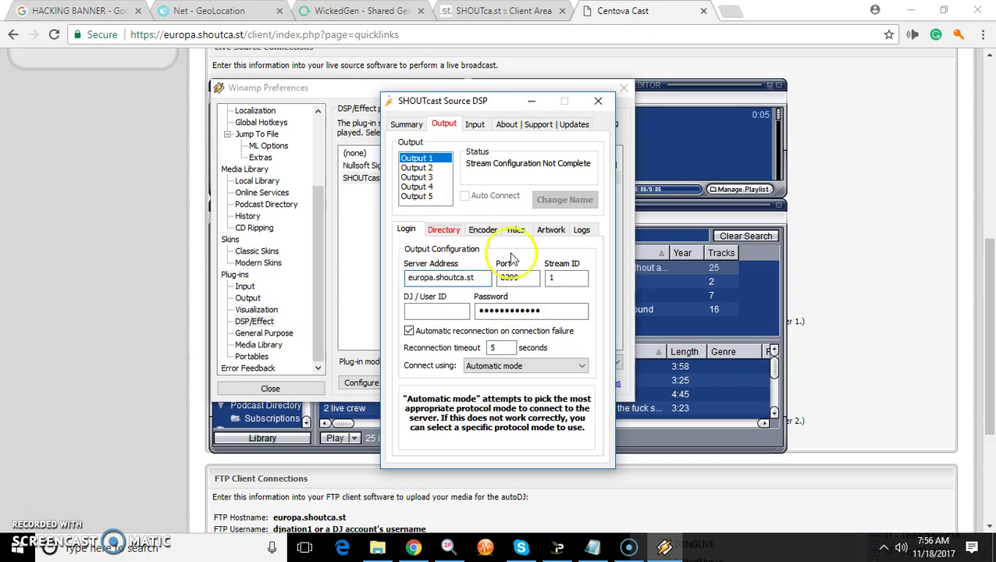
Step: On the Directory tab, replace 'Unnamed Server' with the stream name BASS NATION
{"action": "left_click", "coordinate": [445, 231]}
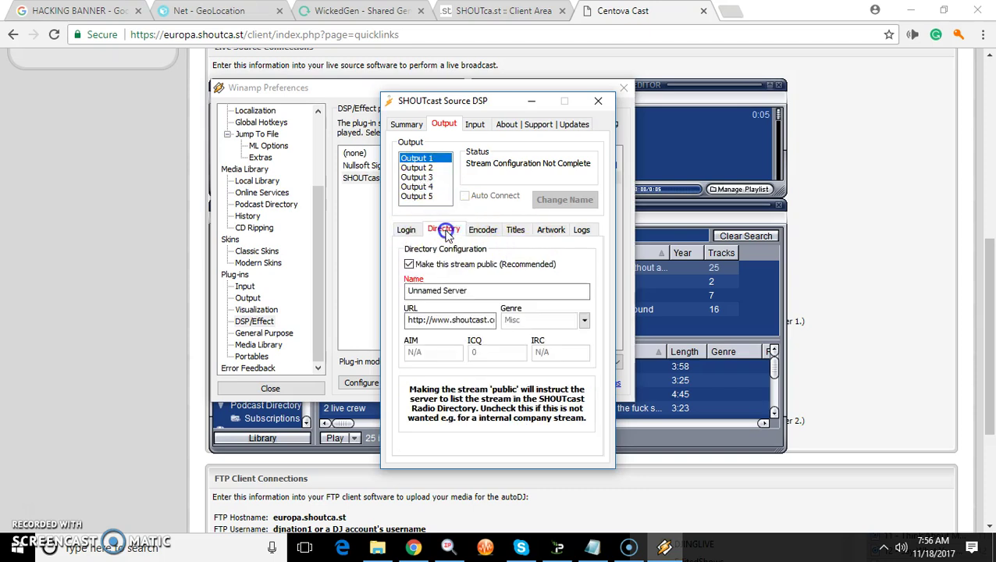
{"action": "left_click_drag", "start_coordinate": [476, 288], "coordinate": [385, 289]}
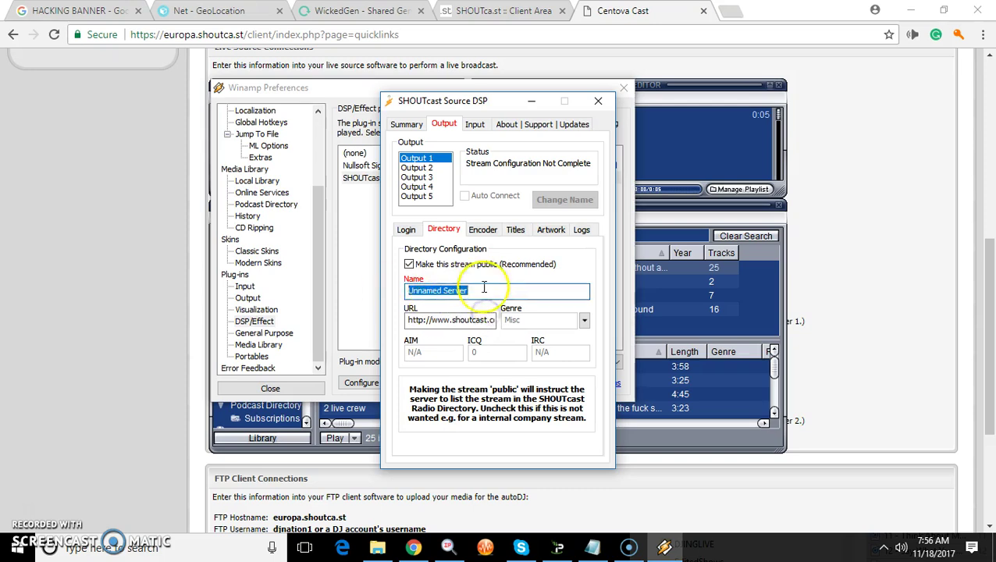
{"action": "type", "text": "ba"}
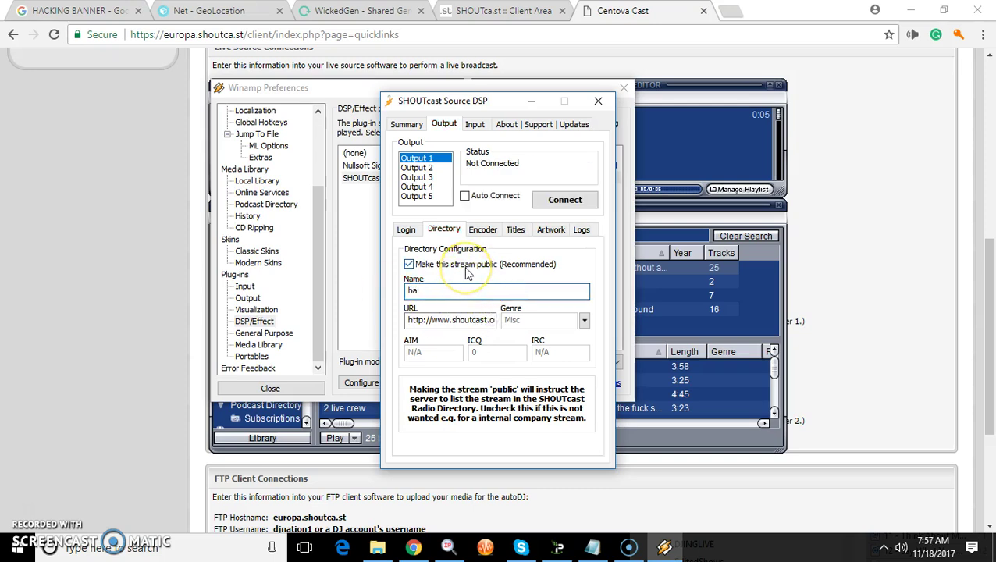
{"action": "key", "text": "BackSpace"}
{"action": "key", "text": "BackSpace"}
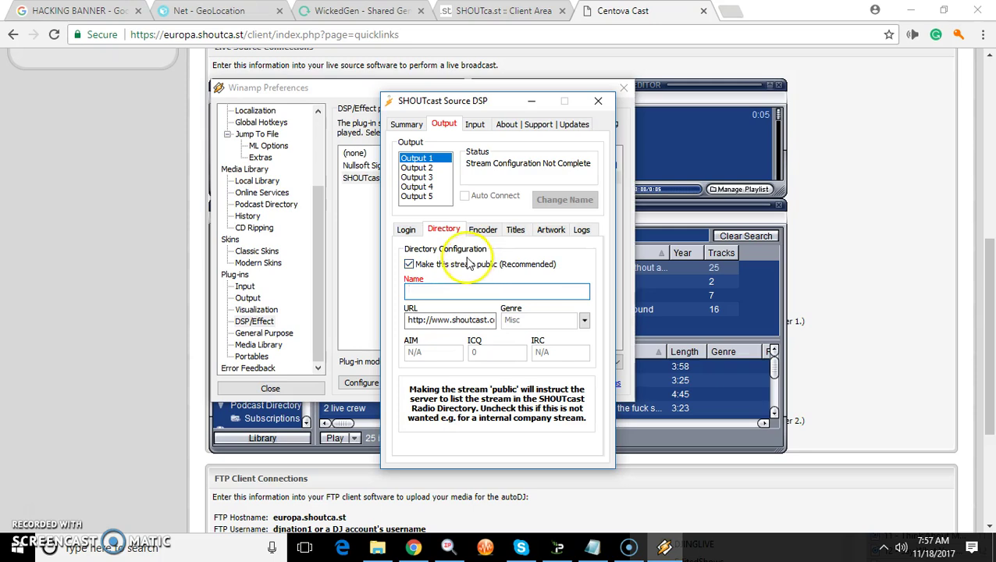
{"action": "type", "text": "BASS NATION"}
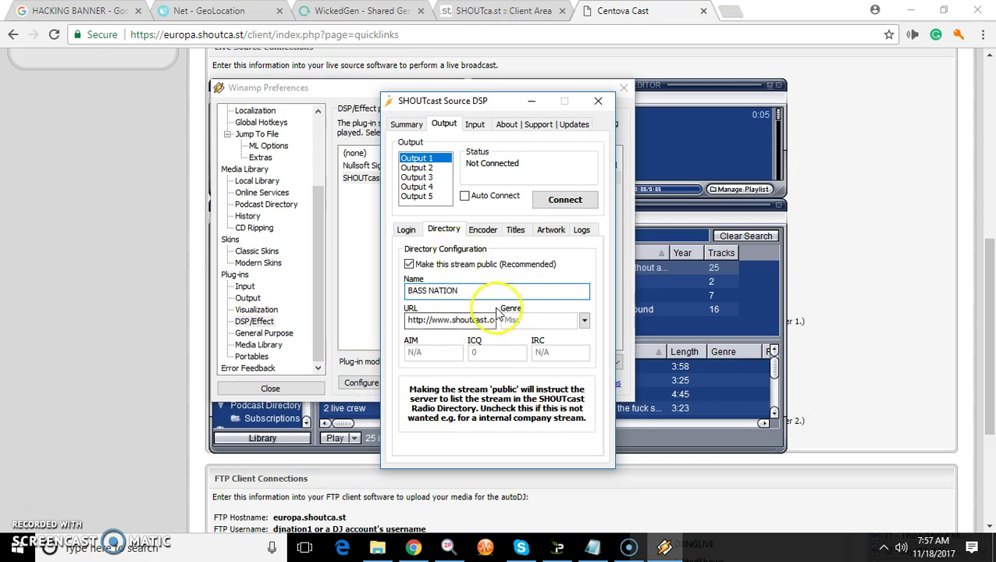
{"action": "double_click", "coordinate": [454, 321]}
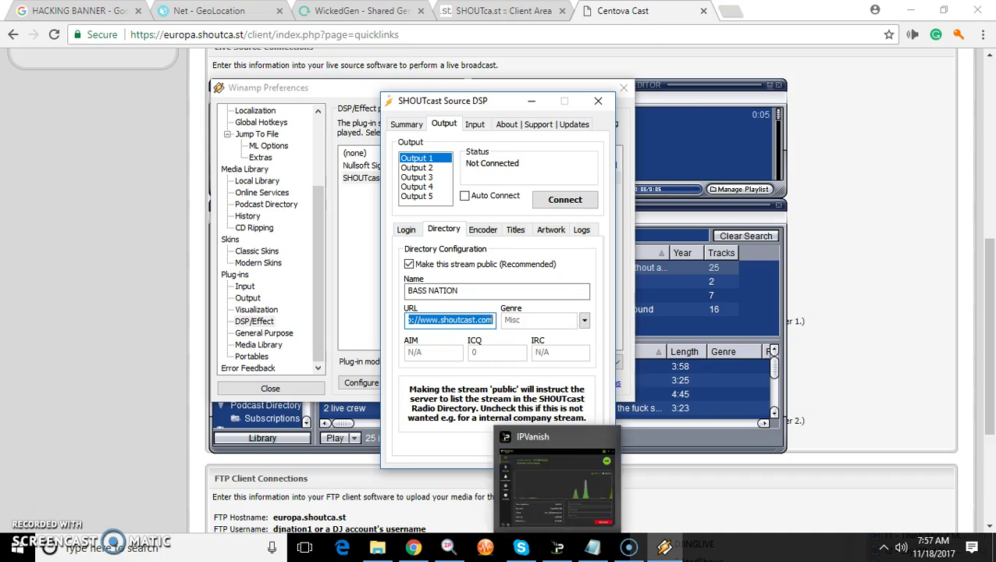
{"action": "left_click", "coordinate": [489, 322]}
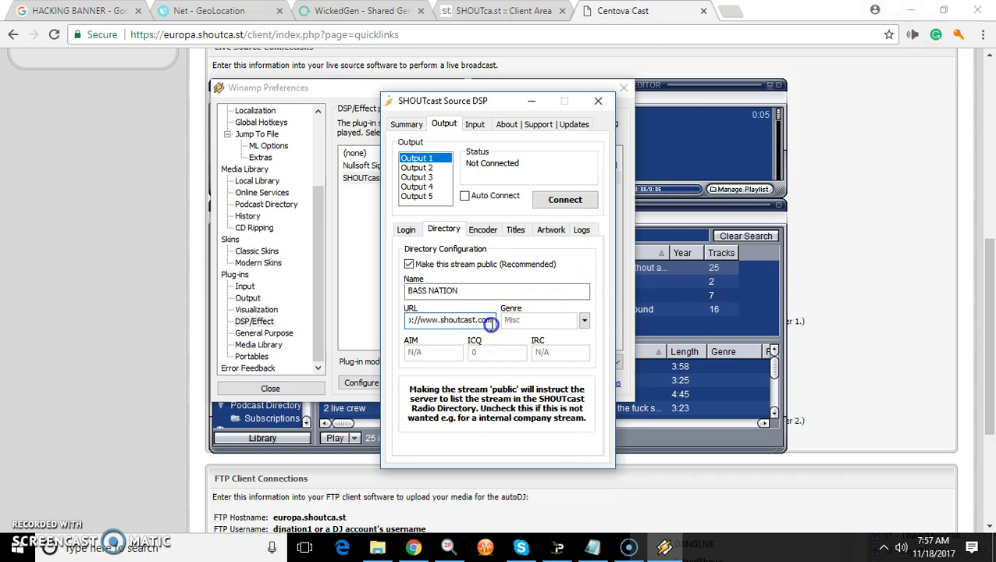
{"action": "key", "text": "BackSpace"}
{"action": "key", "text": "BackSpace"}
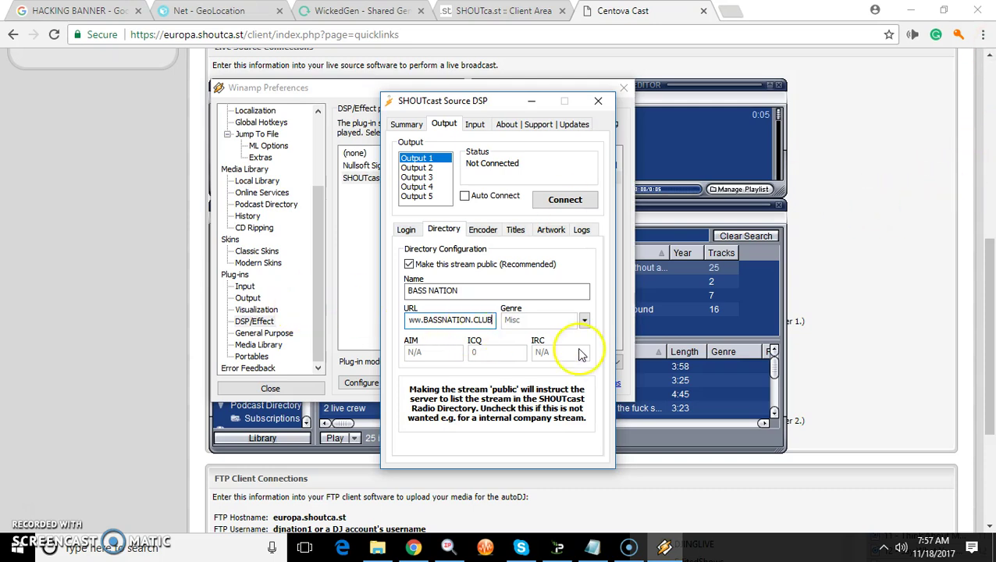
Step: Choose Rap > Hip Hop from the Genre list, replacing Misc
{"action": "left_click", "coordinate": [584, 320]}
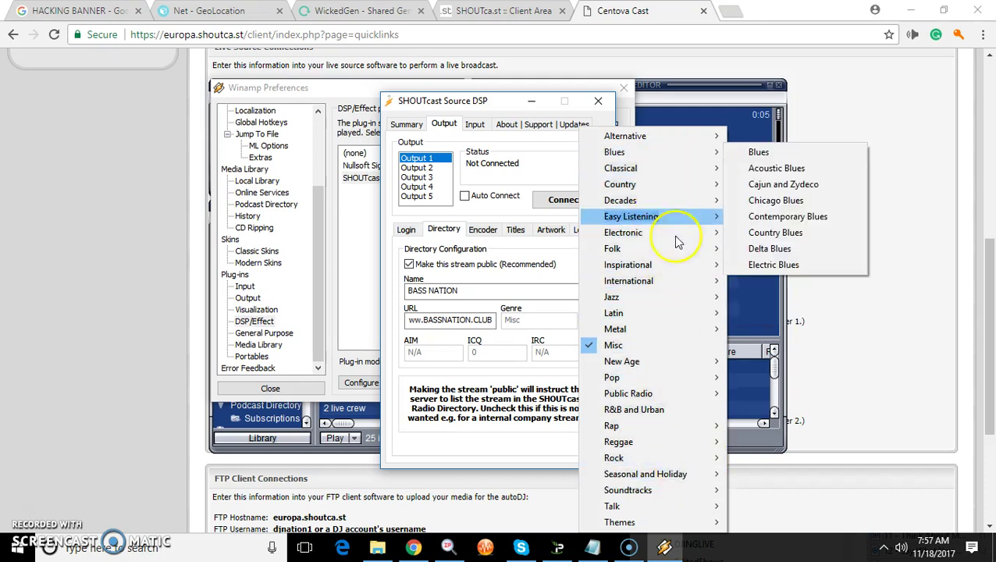
{"action": "mouse_move", "coordinate": [672, 415]}
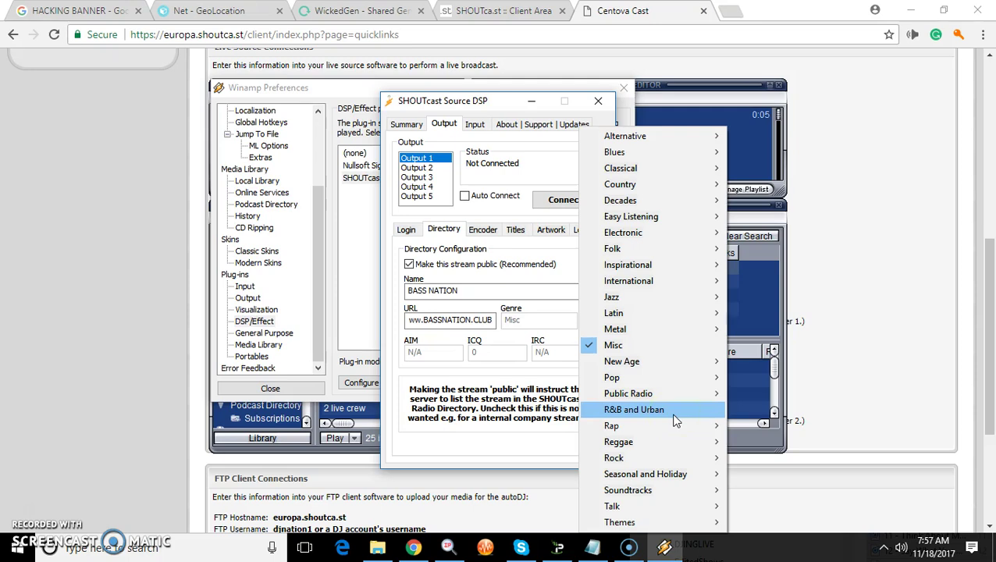
{"action": "left_click", "coordinate": [677, 433]}
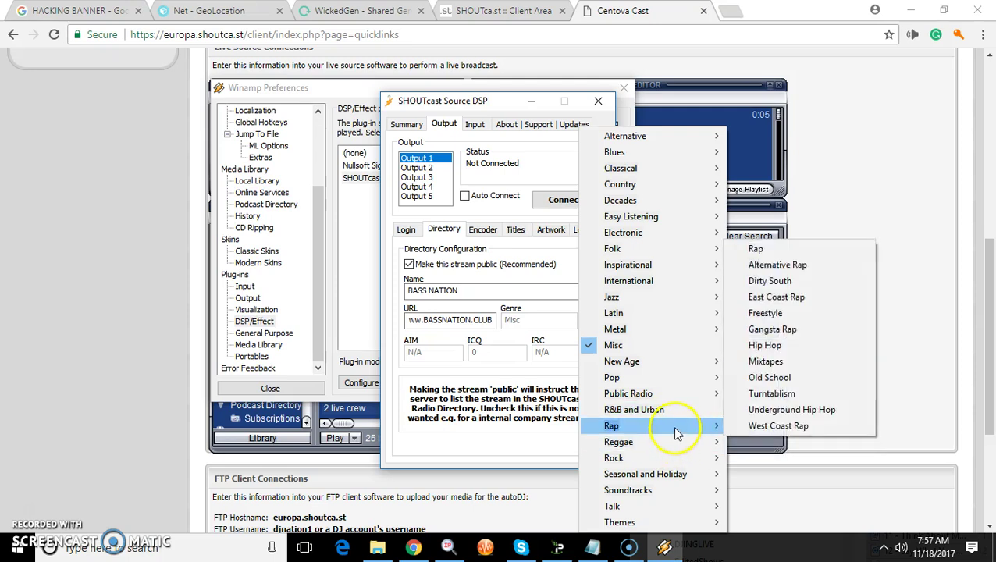
{"action": "left_click", "coordinate": [764, 346]}
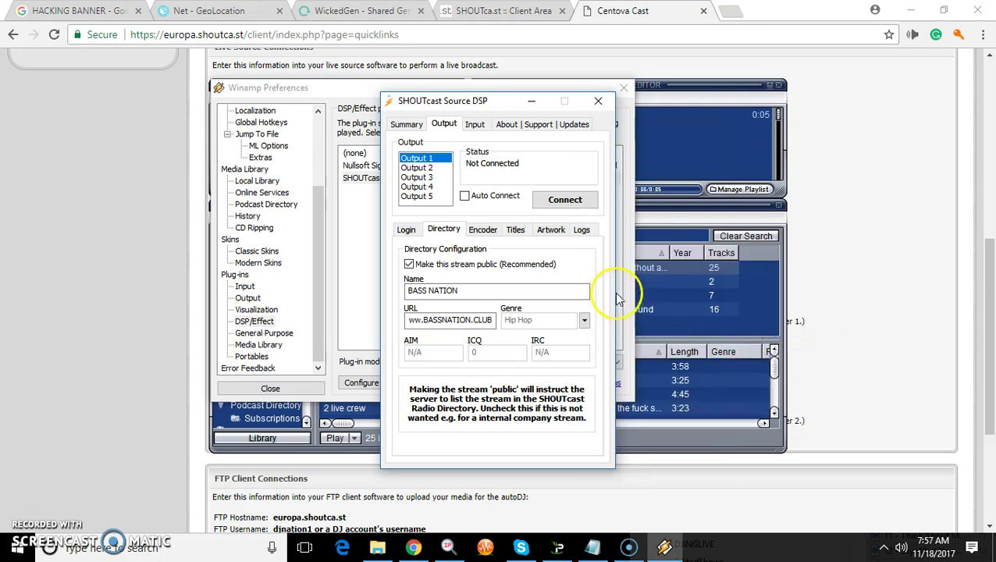
Step: Set the Output 1 encoder to MP3 Encoder at 128kbps, 44100Hz, Stereo
{"action": "left_click", "coordinate": [482, 230]}
{"action": "left_click", "coordinate": [507, 280]}
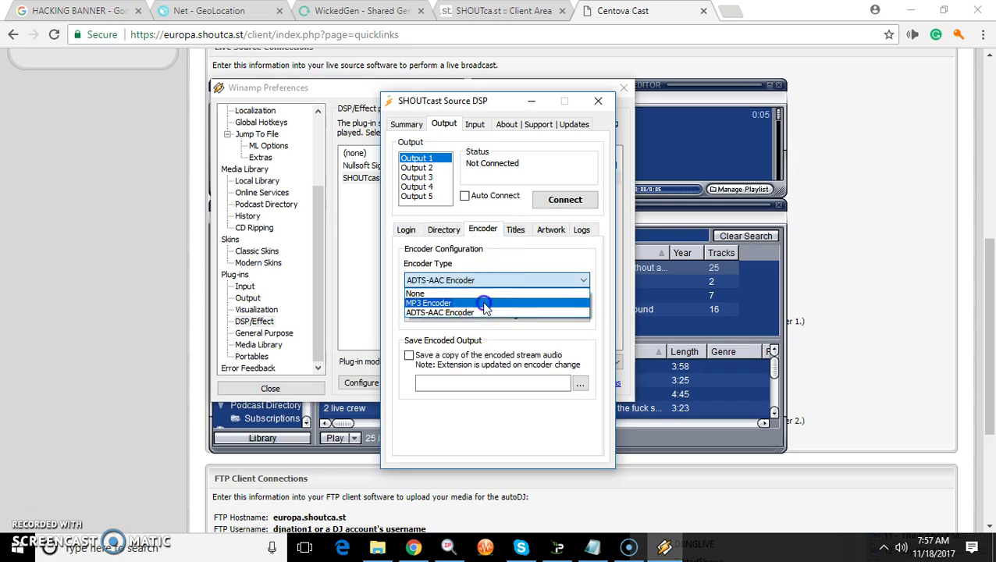
{"action": "left_click", "coordinate": [485, 305]}
{"action": "left_click", "coordinate": [490, 313]}
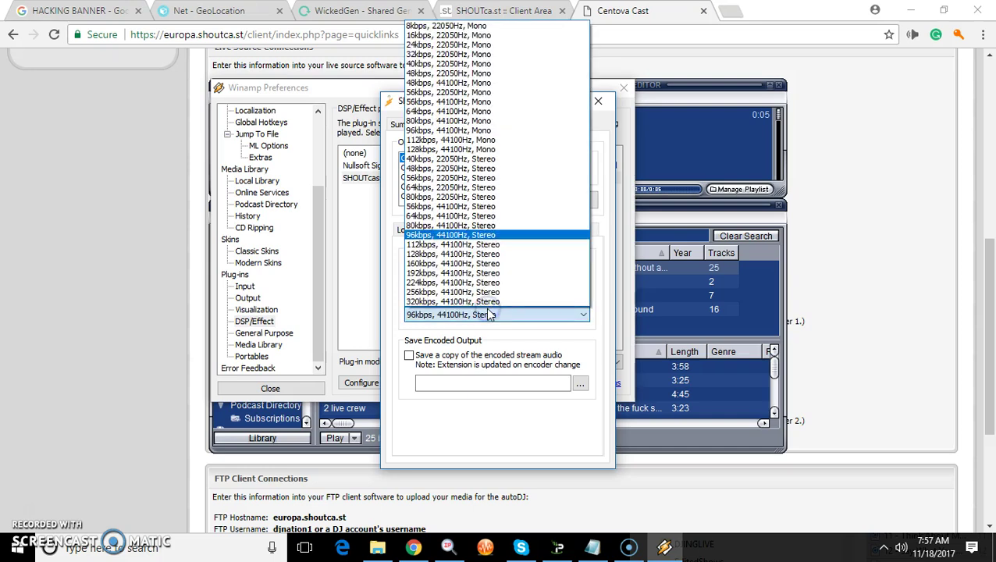
{"action": "left_click_drag", "start_coordinate": [484, 296], "coordinate": [485, 270]}
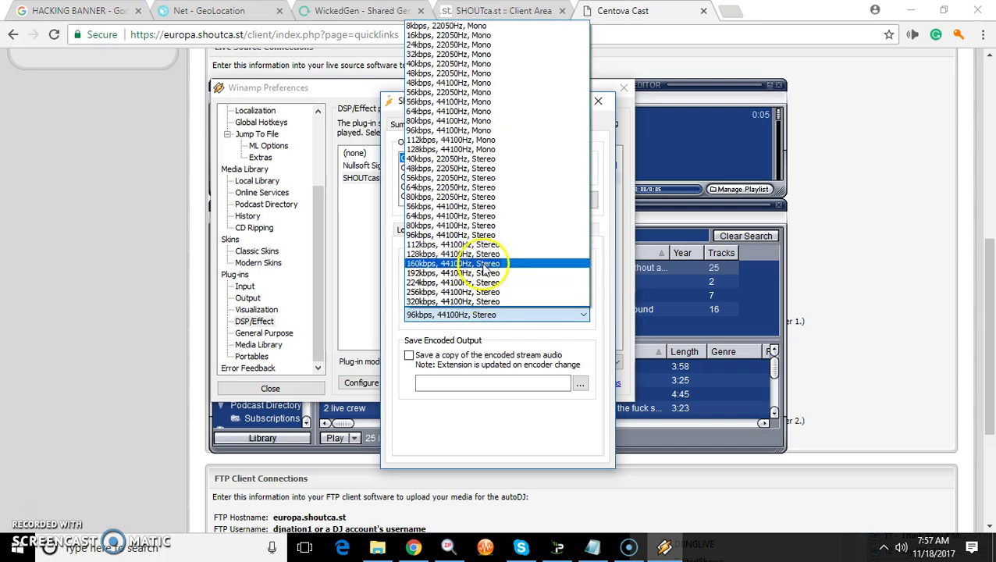
{"action": "left_click", "coordinate": [484, 254]}
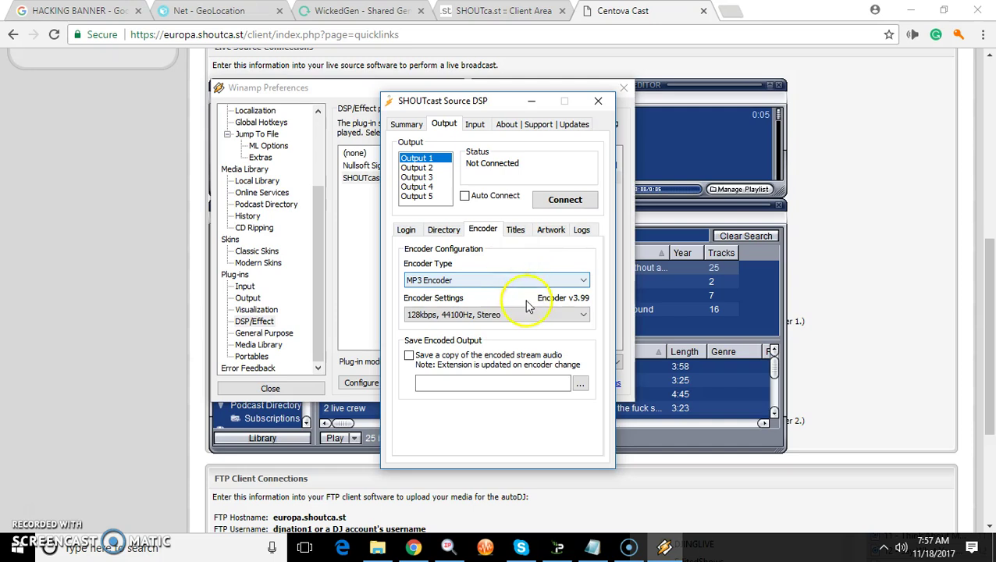
{"action": "left_click", "coordinate": [546, 203]}
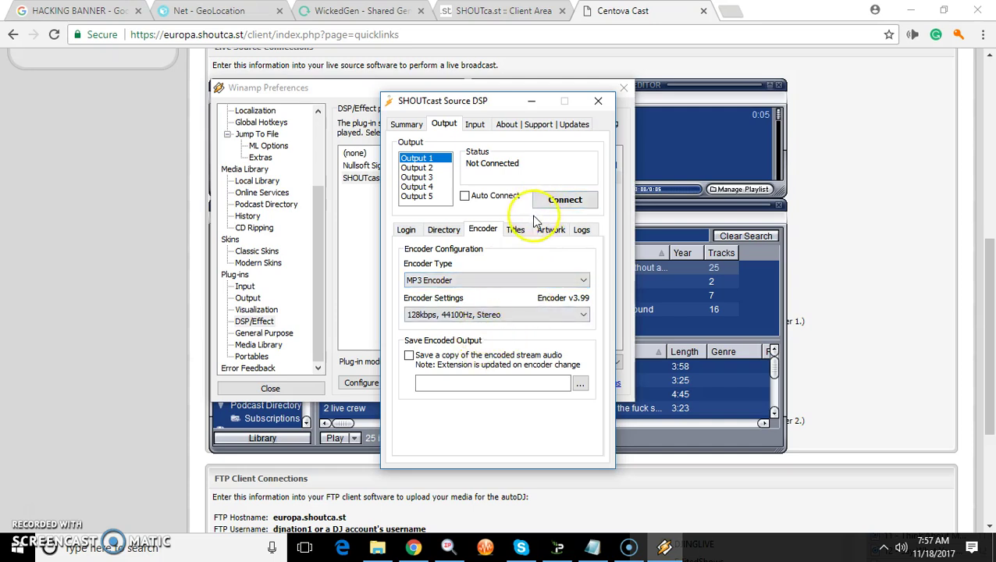
Step: Change the Input Device from Winamp to Soundcard Input, running at 44100 Hz stereo
{"action": "left_click", "coordinate": [476, 128]}
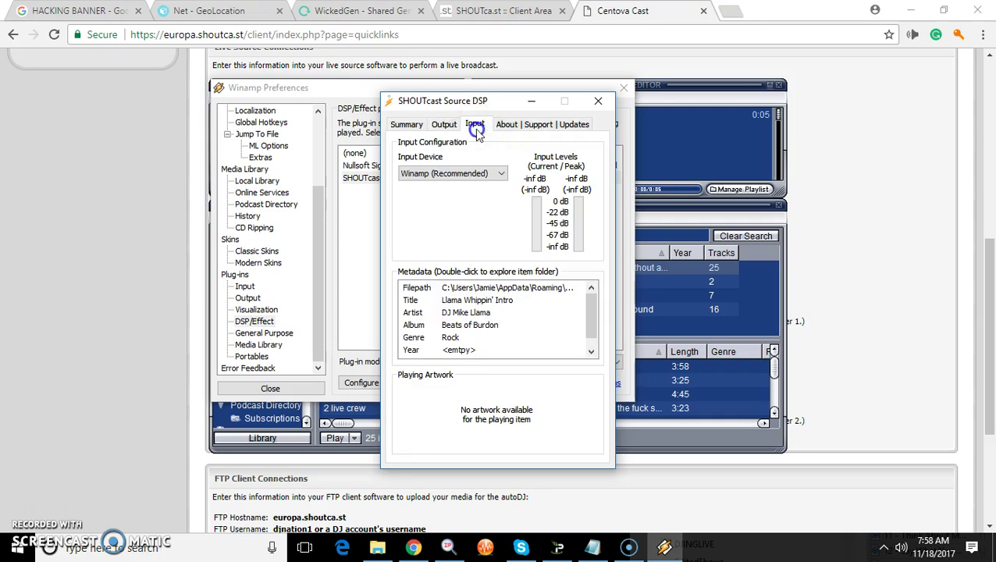
{"action": "left_click", "coordinate": [500, 173]}
{"action": "left_click", "coordinate": [499, 175]}
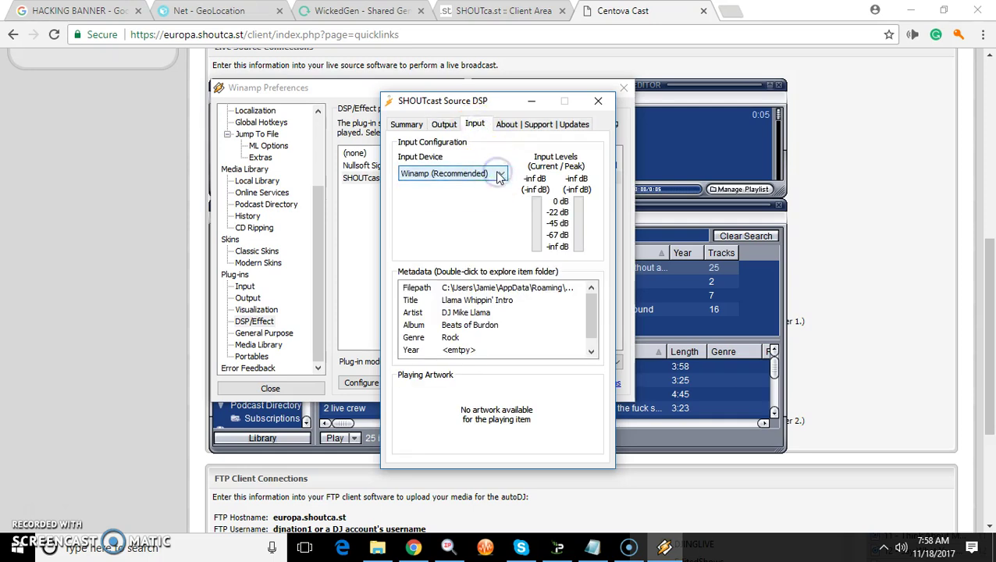
{"action": "left_click", "coordinate": [499, 175]}
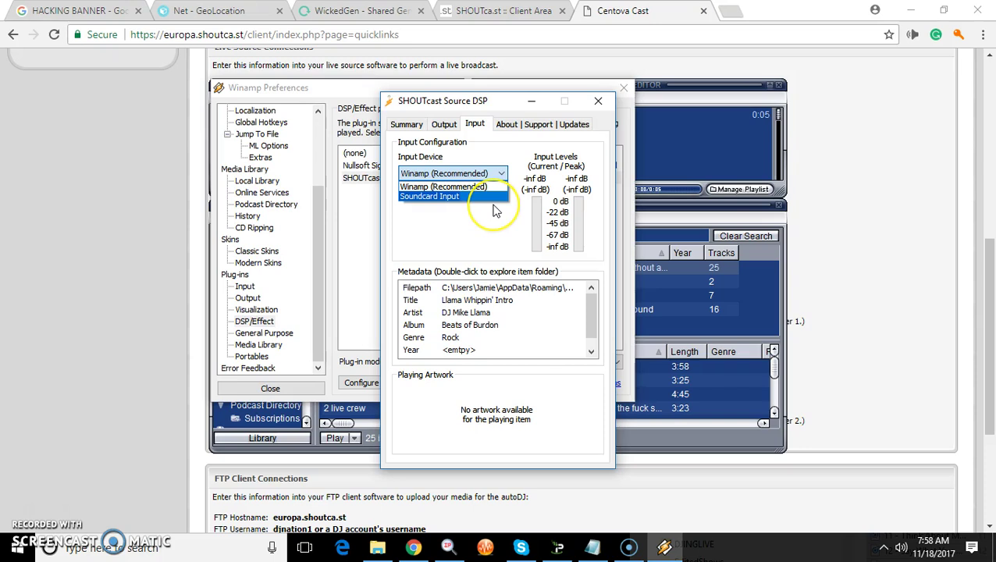
{"action": "left_click", "coordinate": [490, 188]}
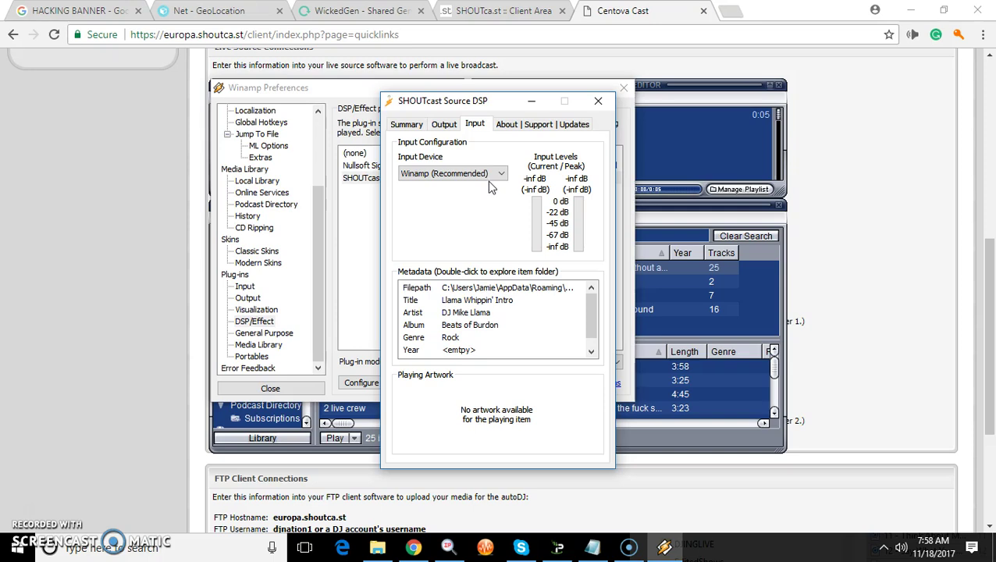
{"action": "left_click", "coordinate": [490, 182]}
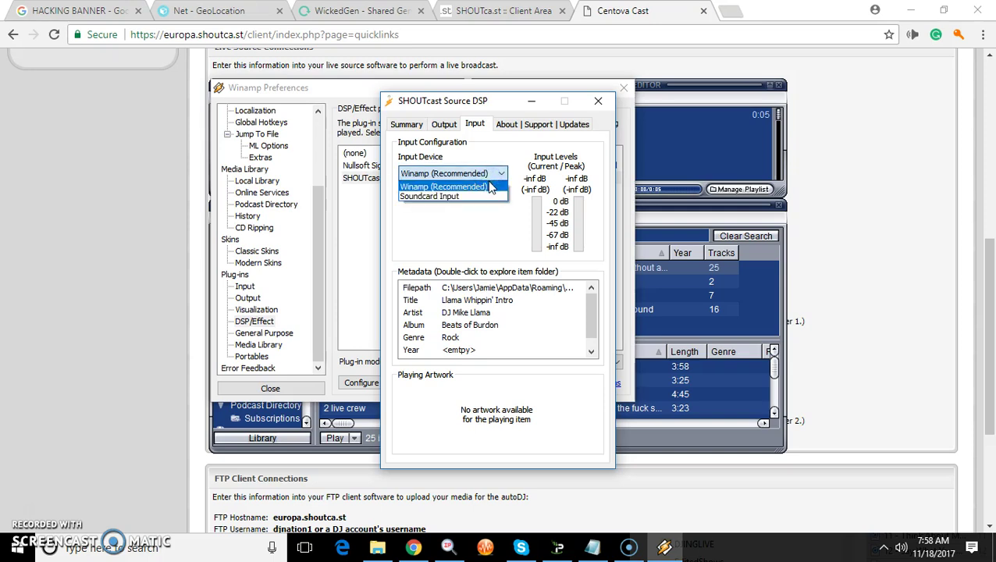
{"action": "left_click", "coordinate": [491, 197]}
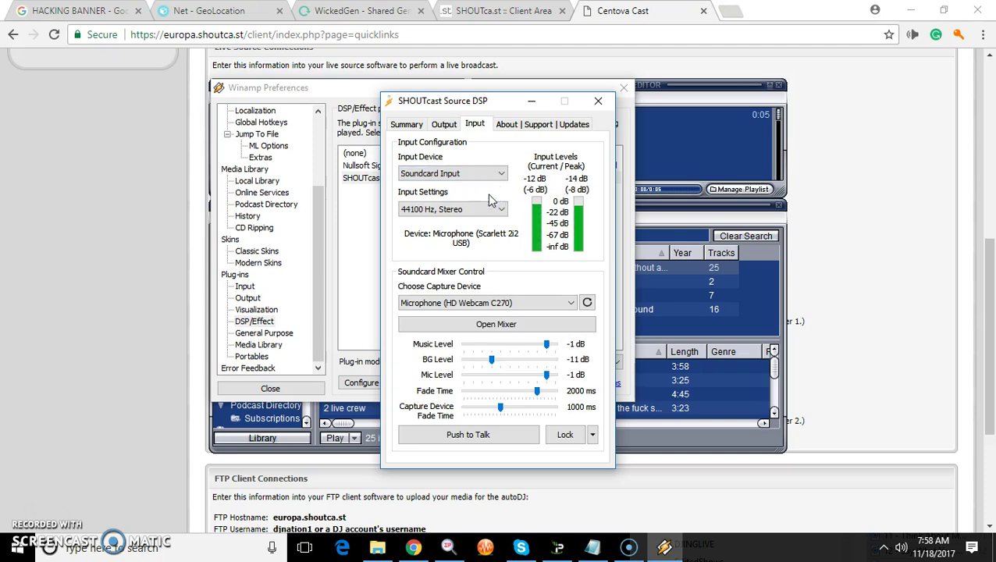
{"action": "left_click", "coordinate": [495, 175]}
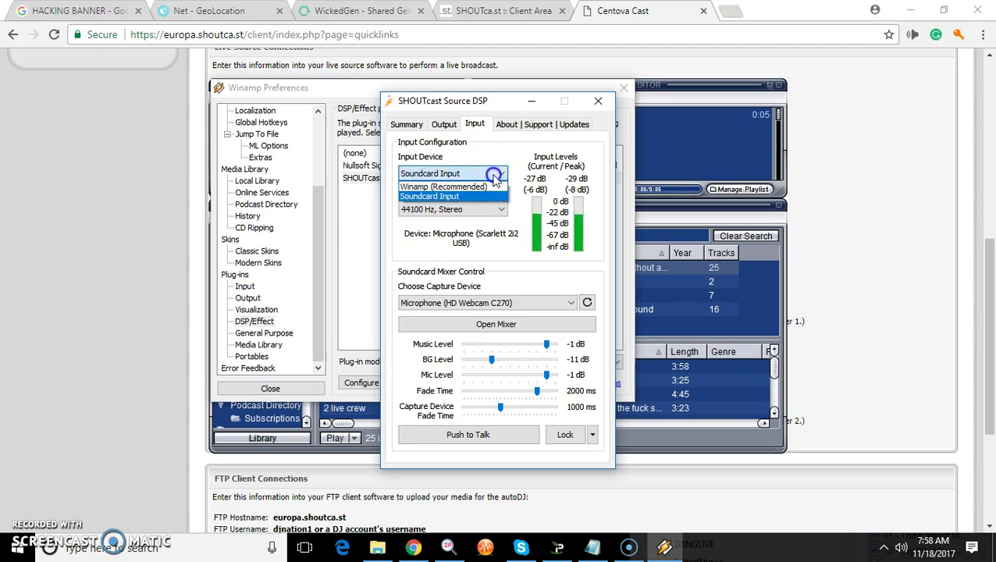